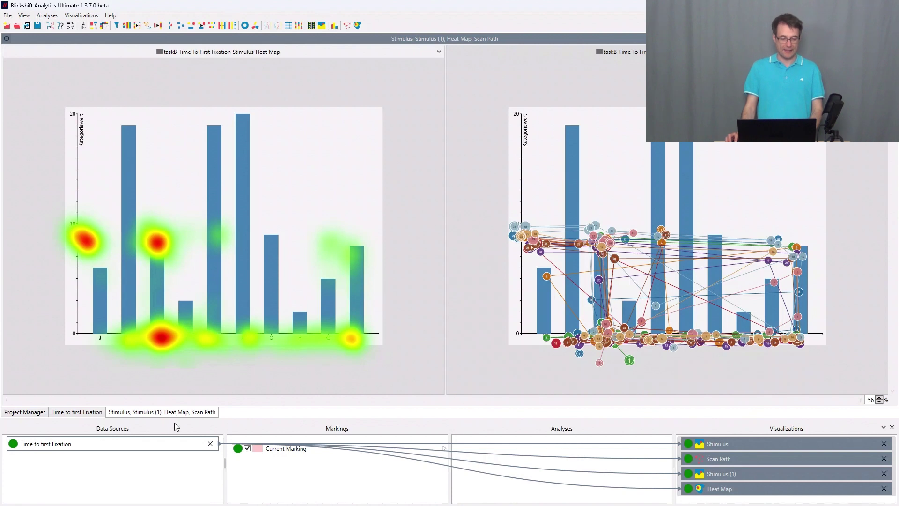
# Add an AOI Editor analysis to the Time to first Fixation data source
pyautogui.click(156, 449)
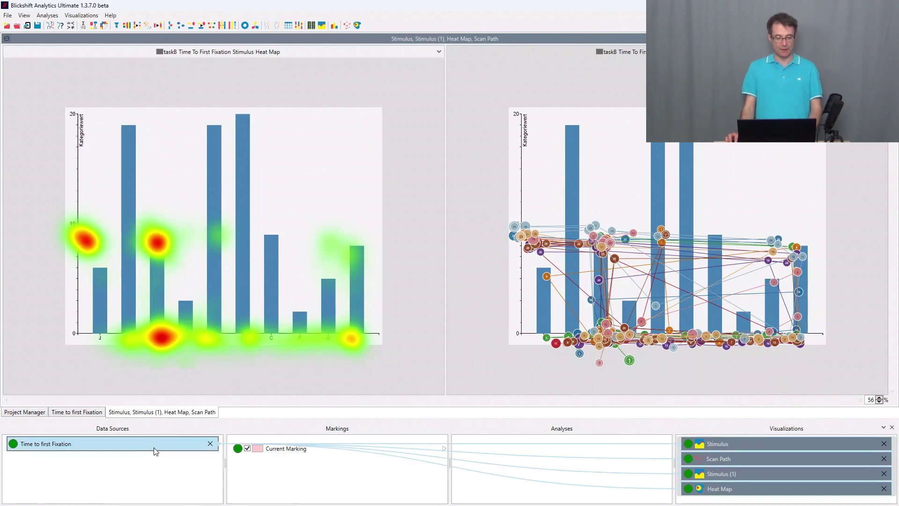
pyautogui.rightClick(159, 445)
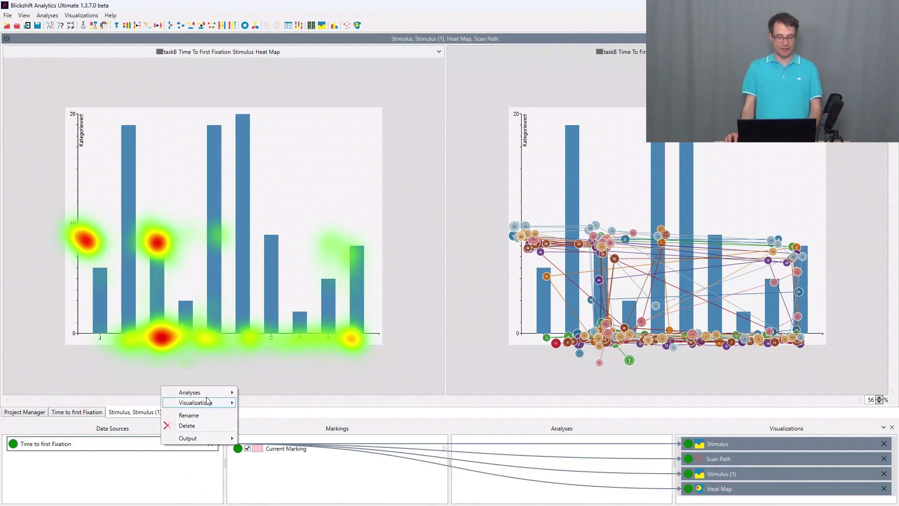
pyautogui.moveTo(206, 392)
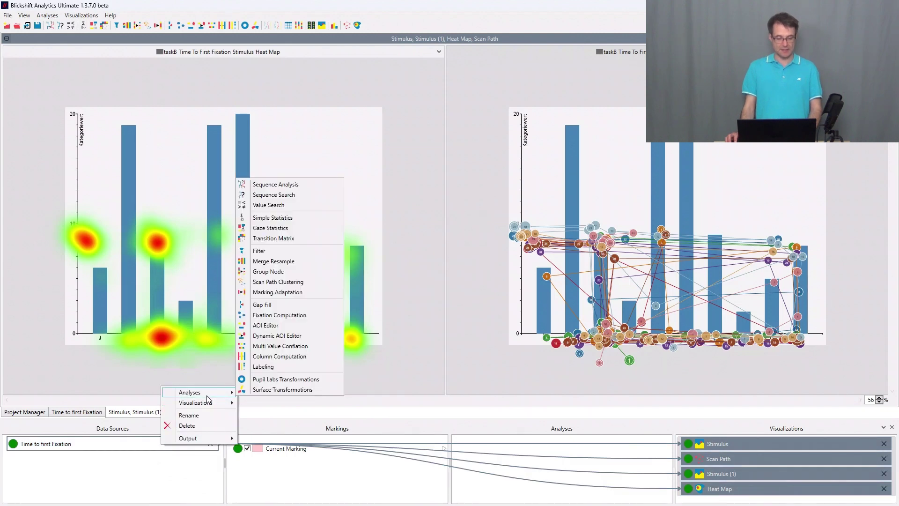
pyautogui.click(305, 327)
# Check all participants p1–p9, show only the taskB chart, and compact the lists
pyautogui.rightClick(55, 325)
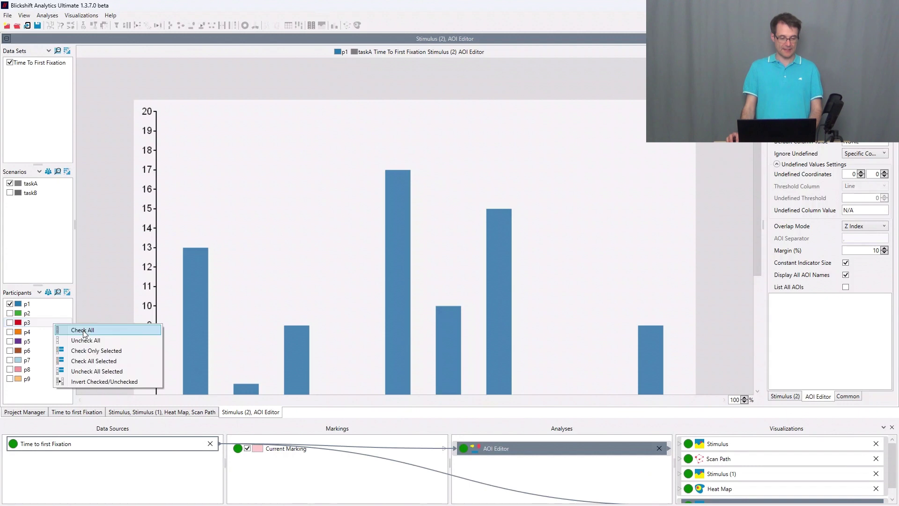
pyautogui.click(83, 330)
pyautogui.click(10, 184)
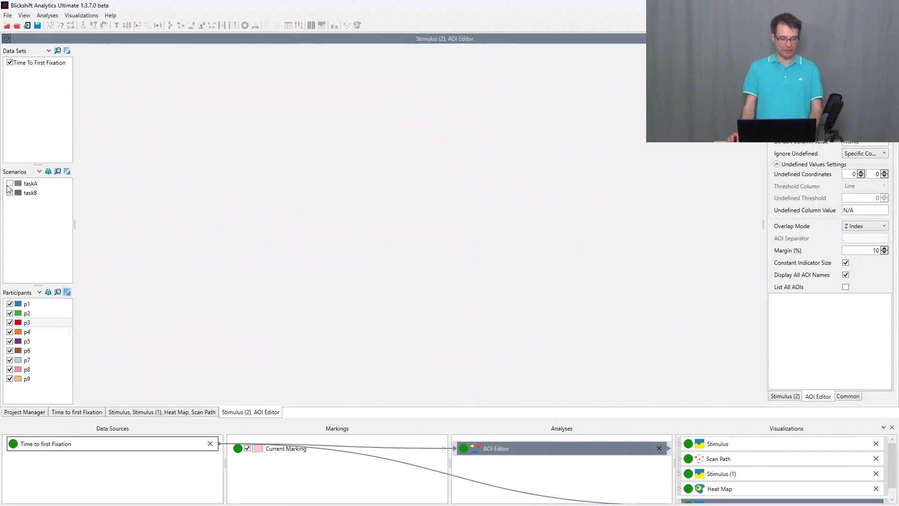
pyautogui.click(9, 192)
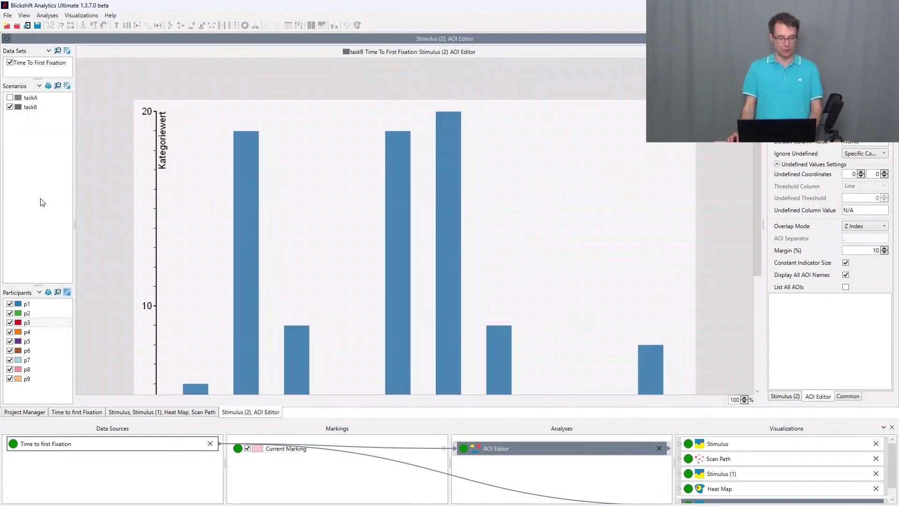
pyautogui.moveTo(37, 284); pyautogui.dragTo(38, 123)
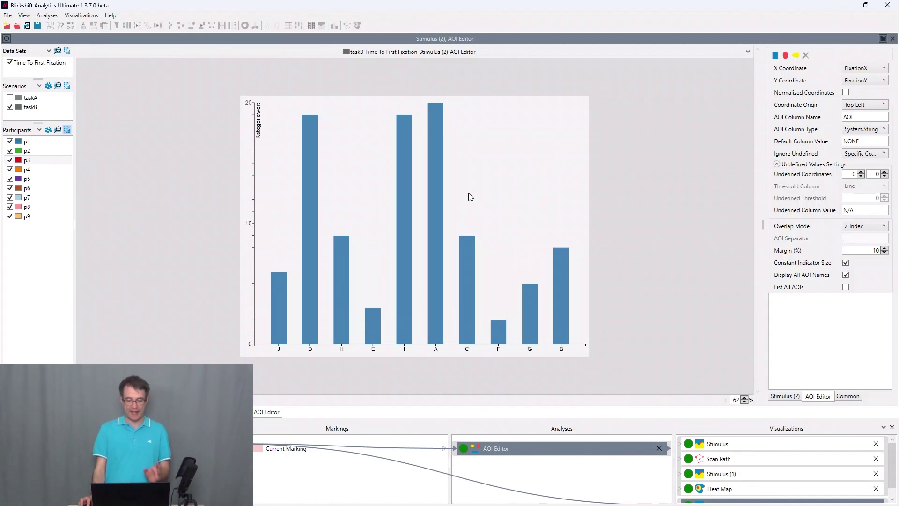
# Draw a rectangular AOI around bars G and B named 'Bar B'
pyautogui.click(775, 56)
pyautogui.moveTo(520, 210)
pyautogui.mouseDown()
pyautogui.moveTo(584, 279)
pyautogui.moveTo(589, 355)
pyautogui.mouseUp()
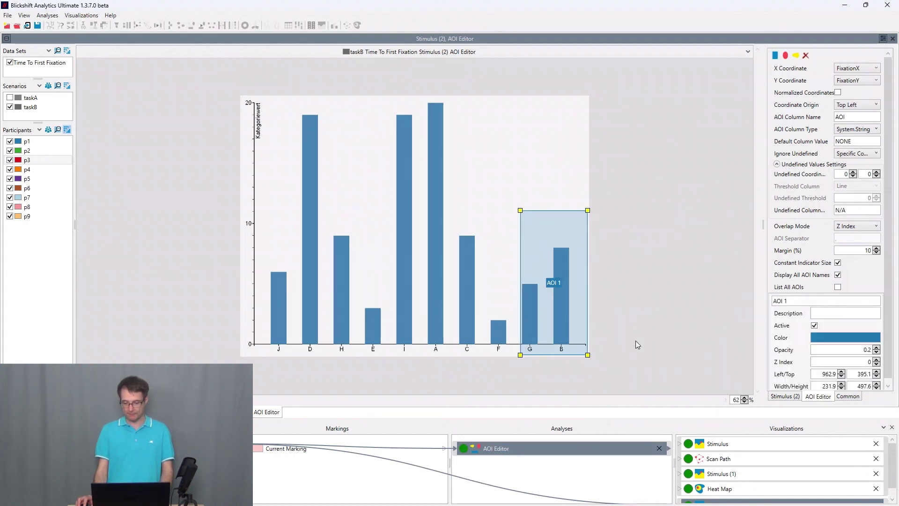
pyautogui.write('Bar B')
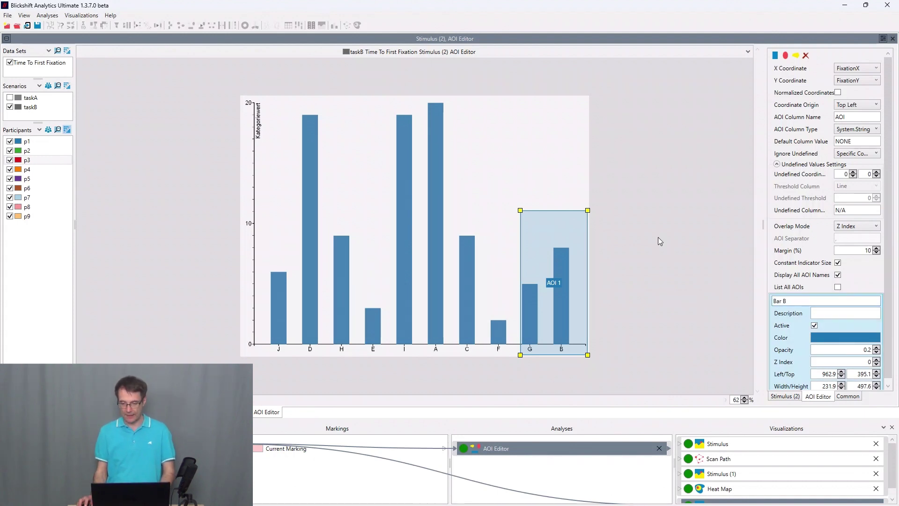
pyautogui.press('Return')
# Draw a second rectangular AOI around bars D, H and E named 'Bar H'
pyautogui.click(774, 55)
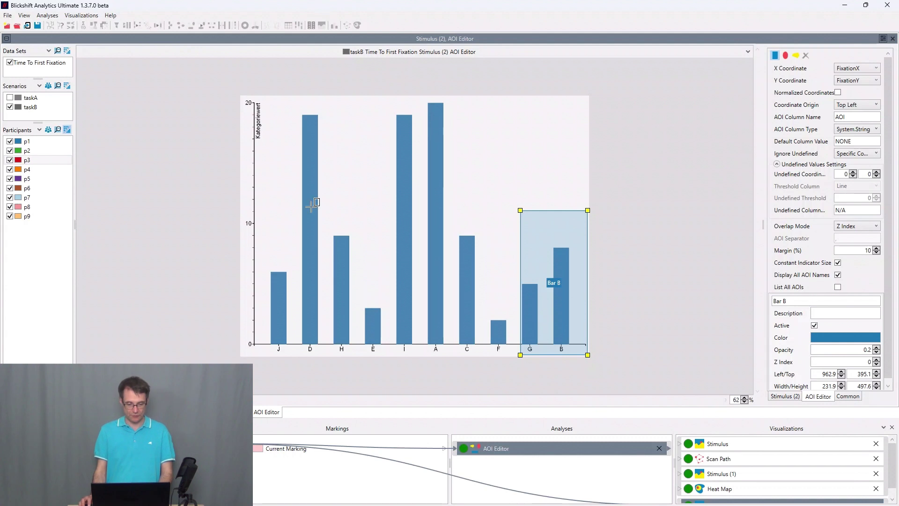
pyautogui.moveTo(301, 200)
pyautogui.mouseDown()
pyautogui.moveTo(384, 336)
pyautogui.moveTo(374, 355)
pyautogui.mouseUp()
pyautogui.click(790, 310)
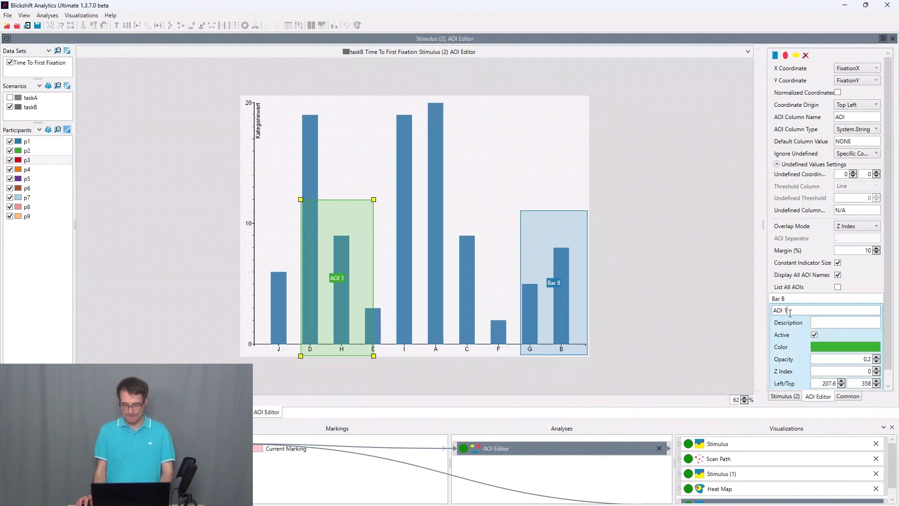
pyautogui.press('BackSpace')
pyautogui.press('BackSpace')
pyautogui.press('BackSpace')
pyautogui.press('BackSpace')
pyautogui.press('BackSpace')
pyautogui.write('Bar')
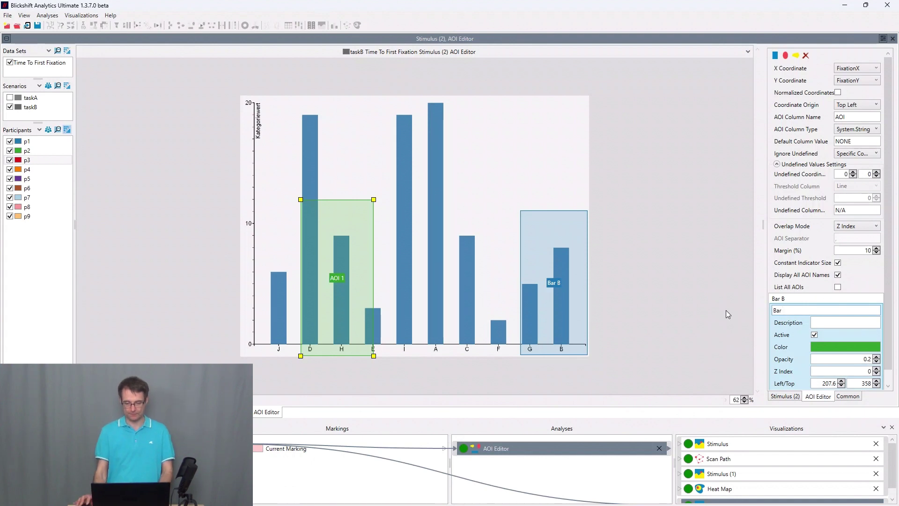
pyautogui.write(' H')
pyautogui.press('Return')
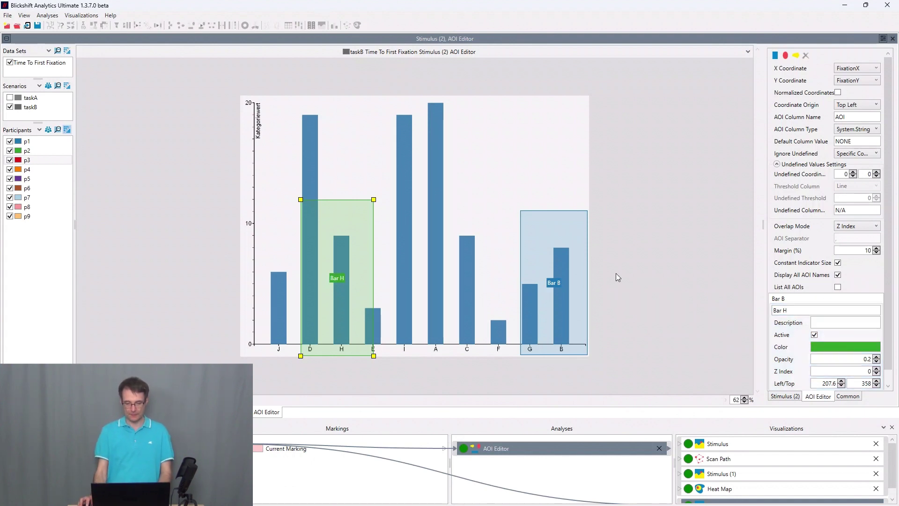
pyautogui.click(623, 272)
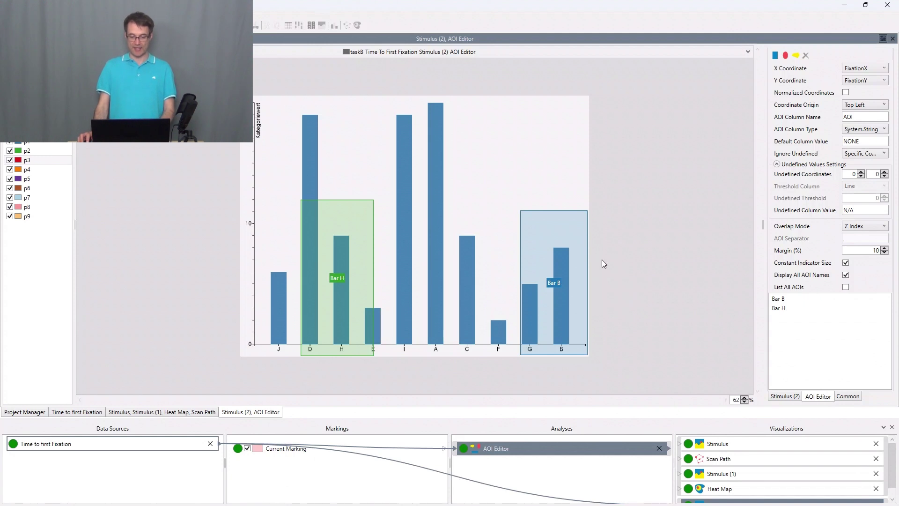
# Add a Gaze Statistics analysis after the AOI Editor
pyautogui.rightClick(553, 451)
pyautogui.moveTo(616, 367)
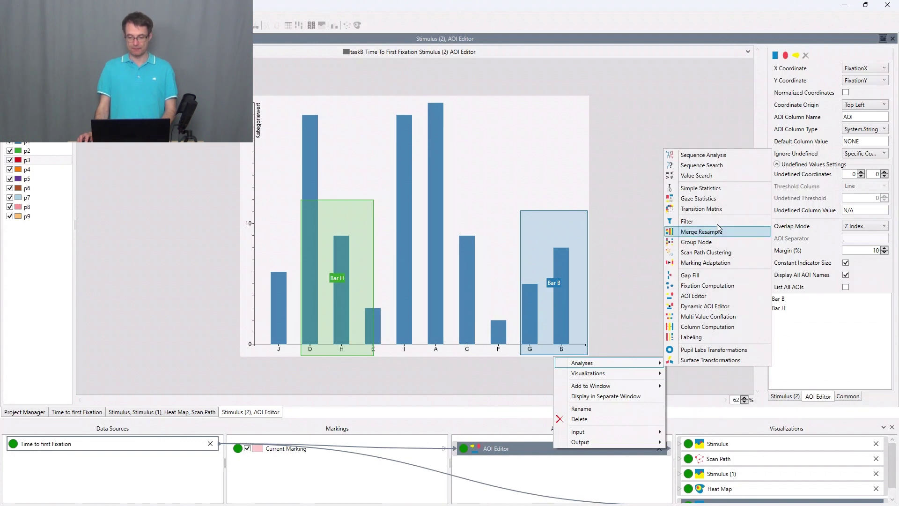
pyautogui.click(720, 201)
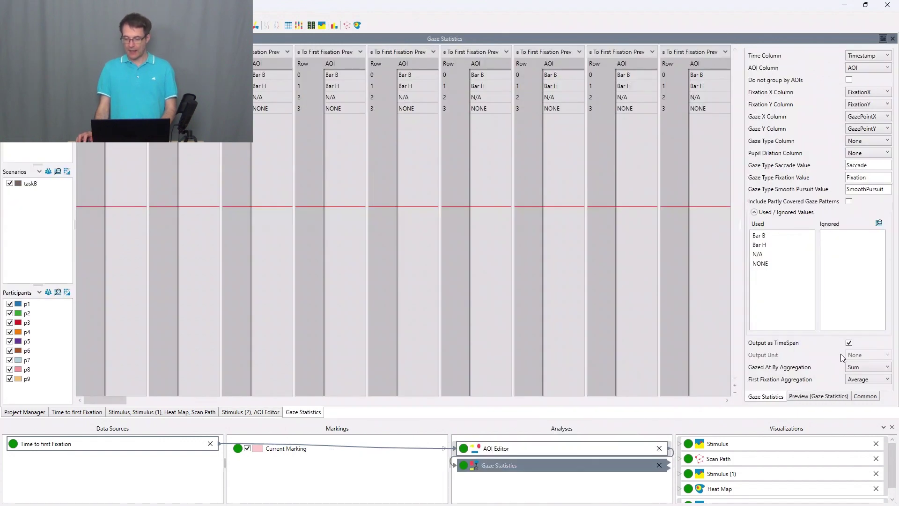
# Turn off TimeSpan output, ignore N/A and NONE, and select participants p1–p5
pyautogui.click(850, 343)
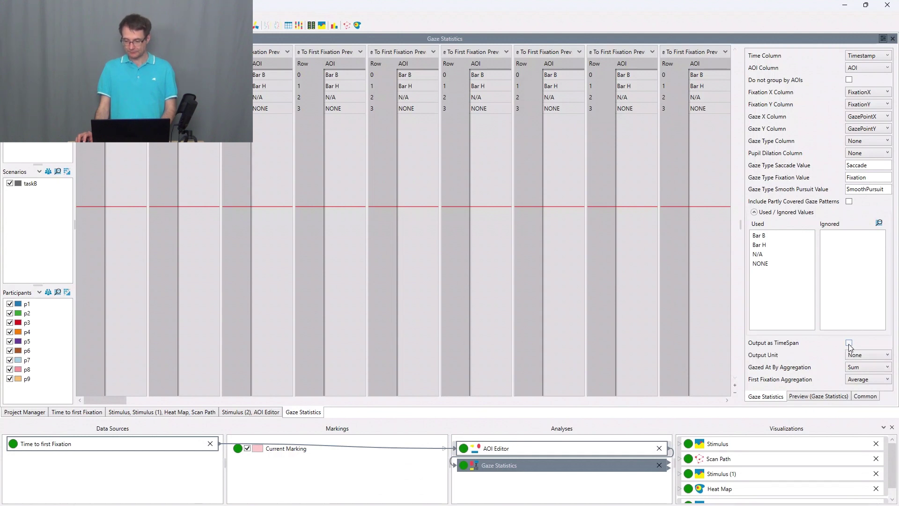
pyautogui.moveTo(781, 255); pyautogui.dragTo(852, 263)
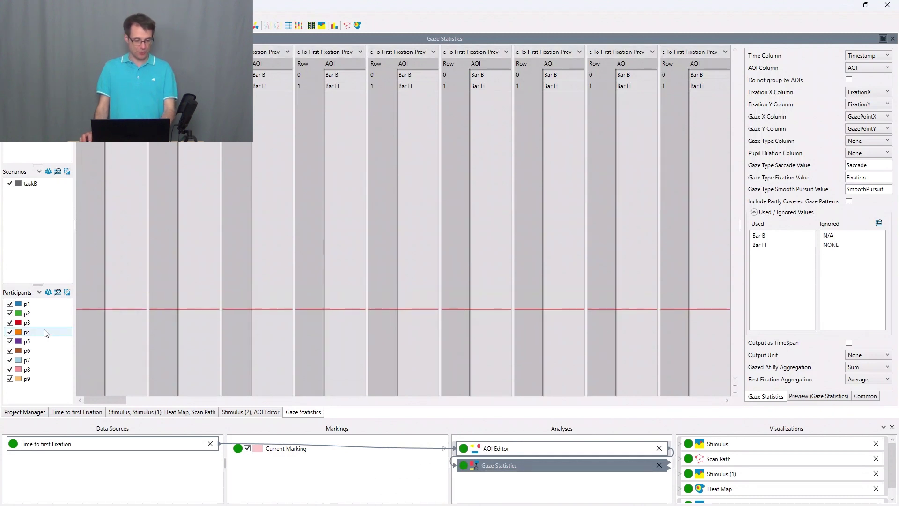
pyautogui.moveTo(55, 309); pyautogui.dragTo(51, 342)
pyautogui.rightClick(52, 343)
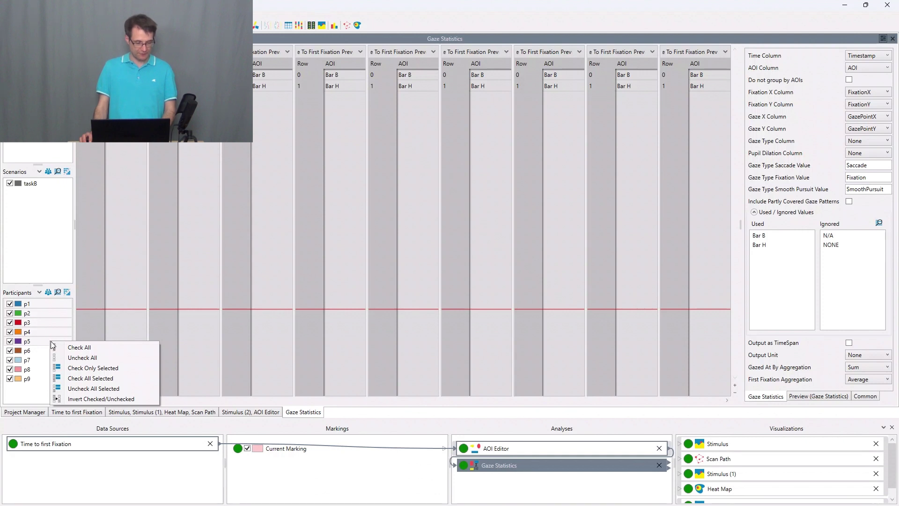
# Keep only participants p1–p5 checked and stack their tables vertically
pyautogui.click(96, 368)
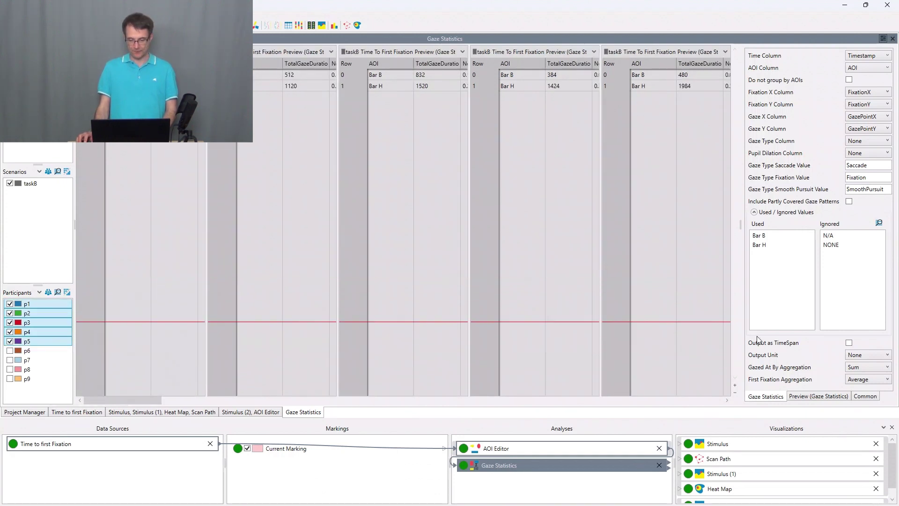
pyautogui.click(863, 396)
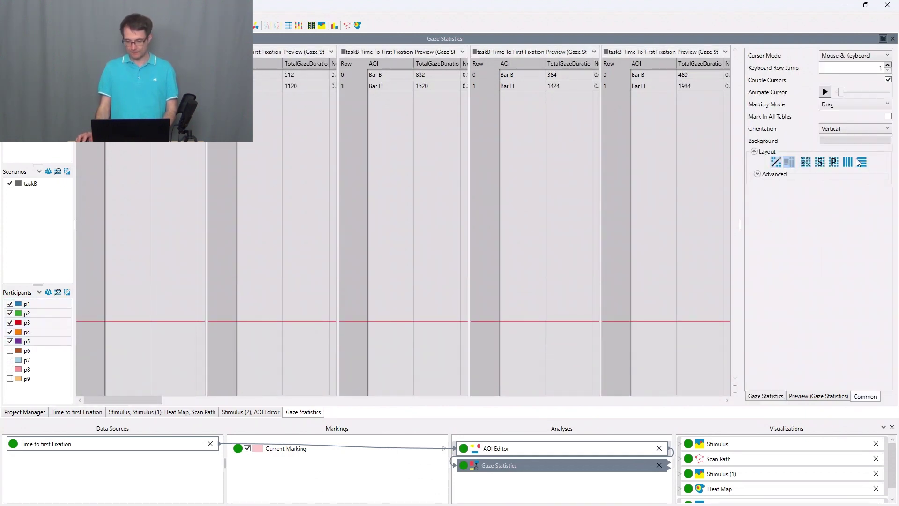
pyautogui.click(859, 160)
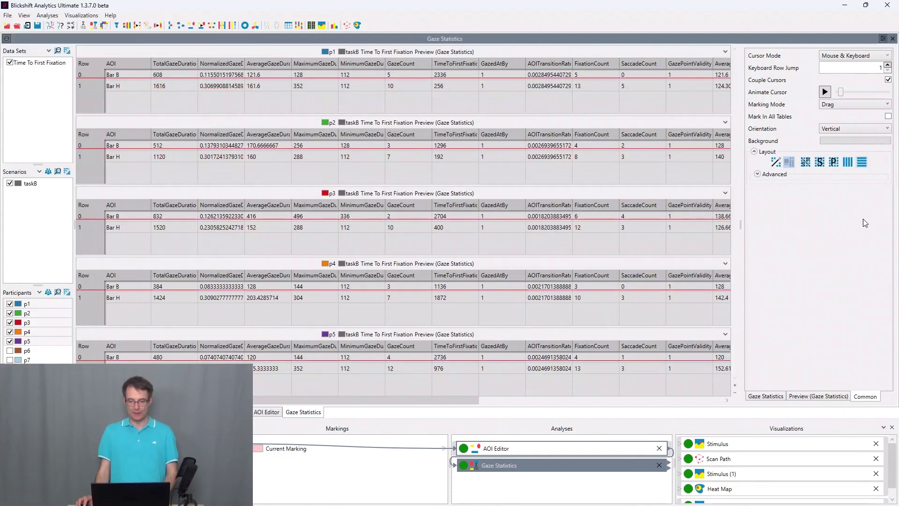
# Collapse the side panels, auto-fit the TimeToFirstFixation column, and mark p4's Bar B row
pyautogui.click(883, 38)
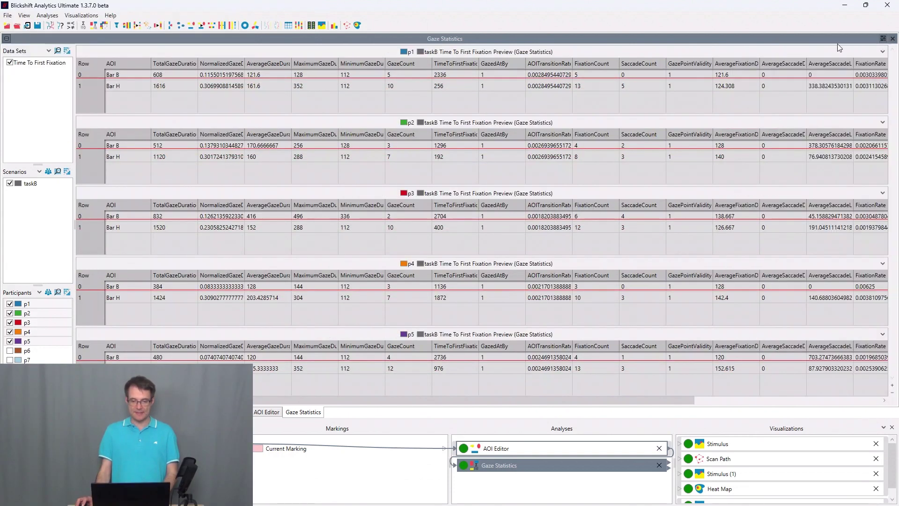
pyautogui.click(7, 40)
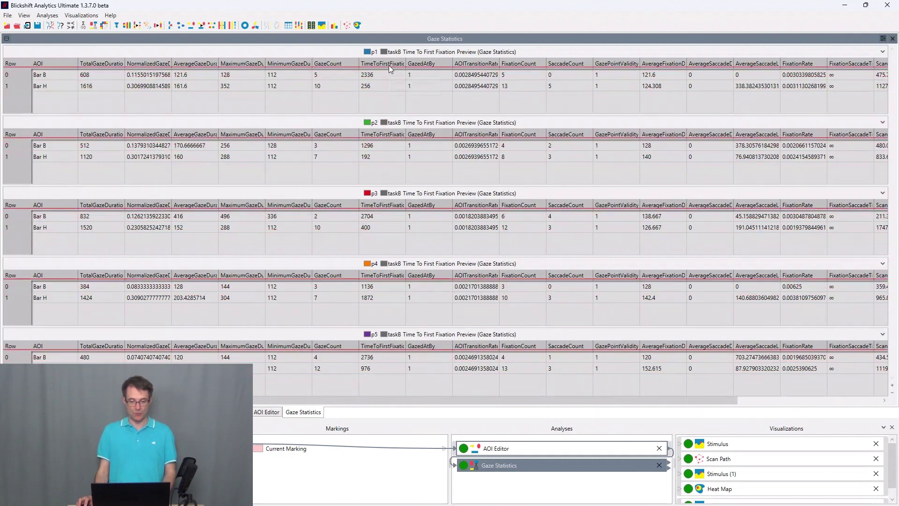
pyautogui.doubleClick(406, 64)
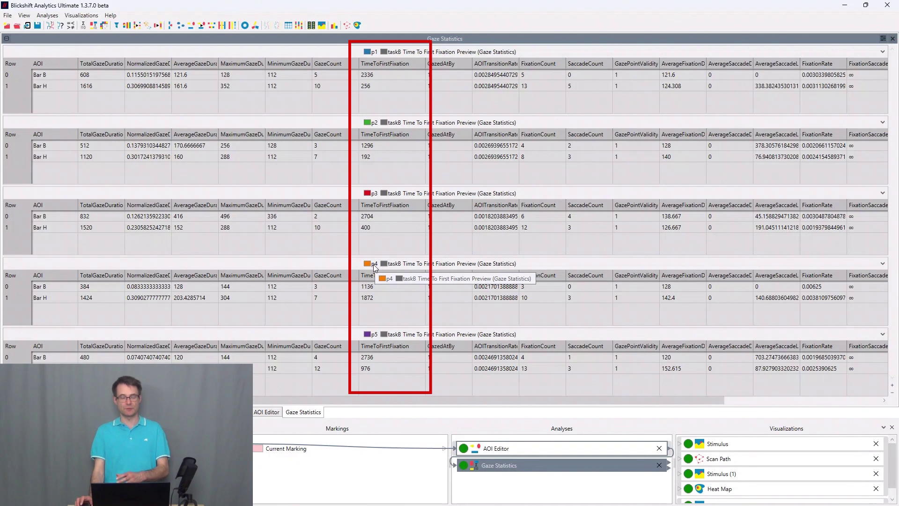
pyautogui.click(374, 286)
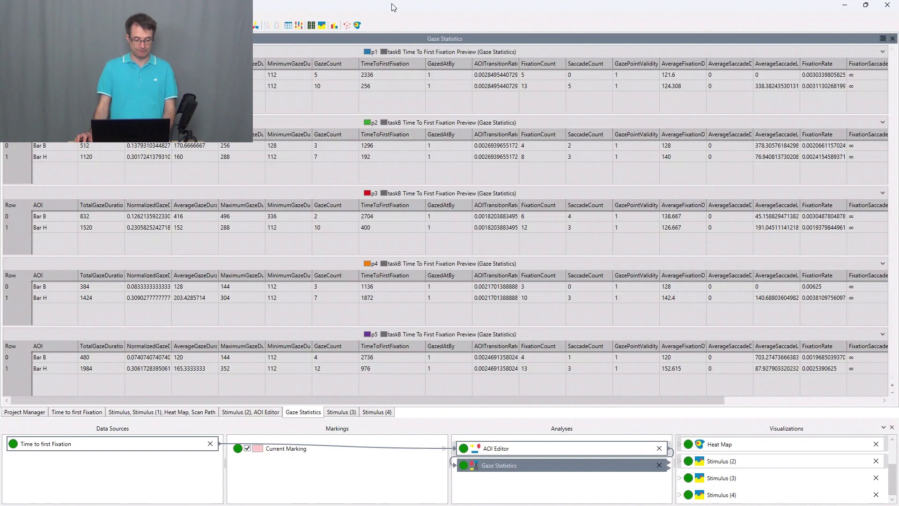
# Add a Line Graph of time to first fixation with a Scan Path beside it
pyautogui.rightClick(141, 447)
pyautogui.moveTo(185, 401)
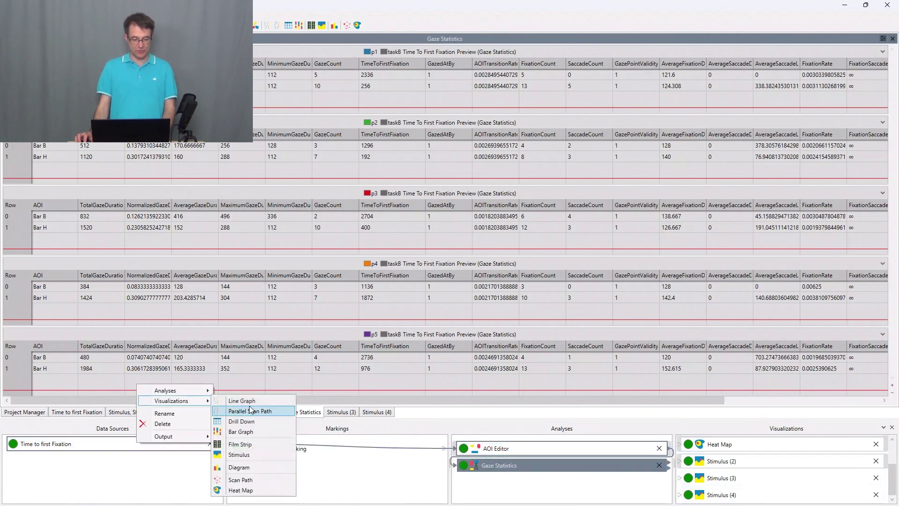
pyautogui.click(265, 400)
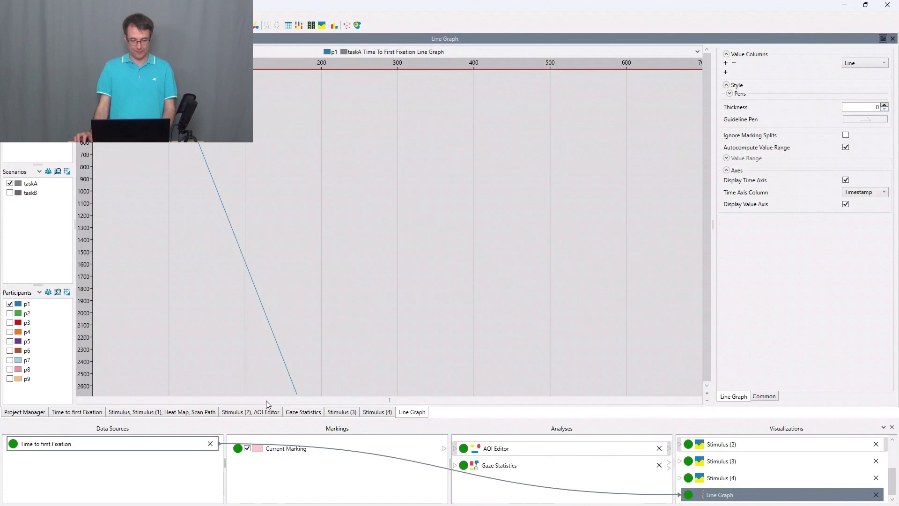
pyautogui.rightClick(729, 497)
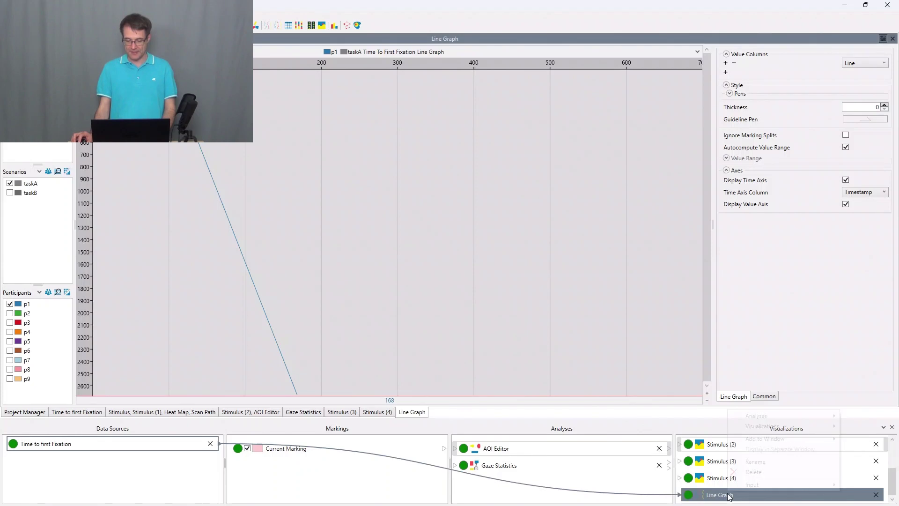
pyautogui.click(679, 435)
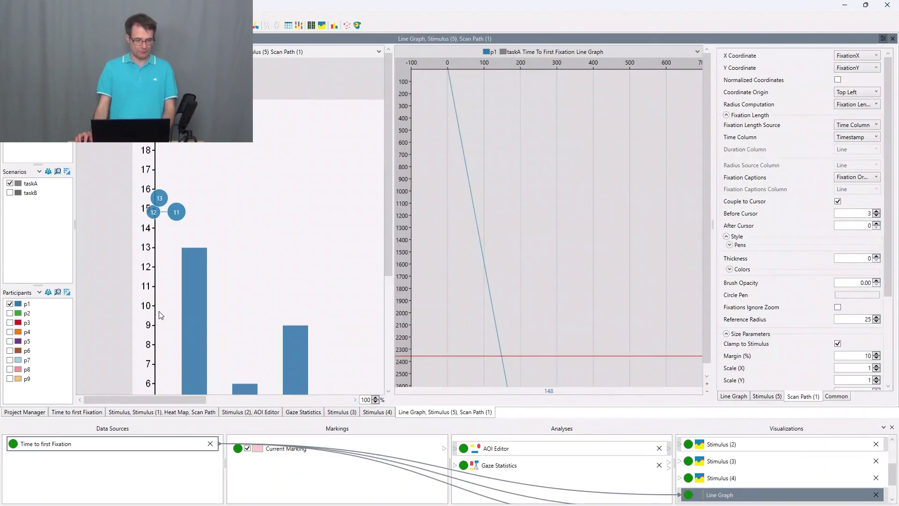
# Show taskB only and compare p1 and p4 merged in one graph
pyautogui.click(10, 184)
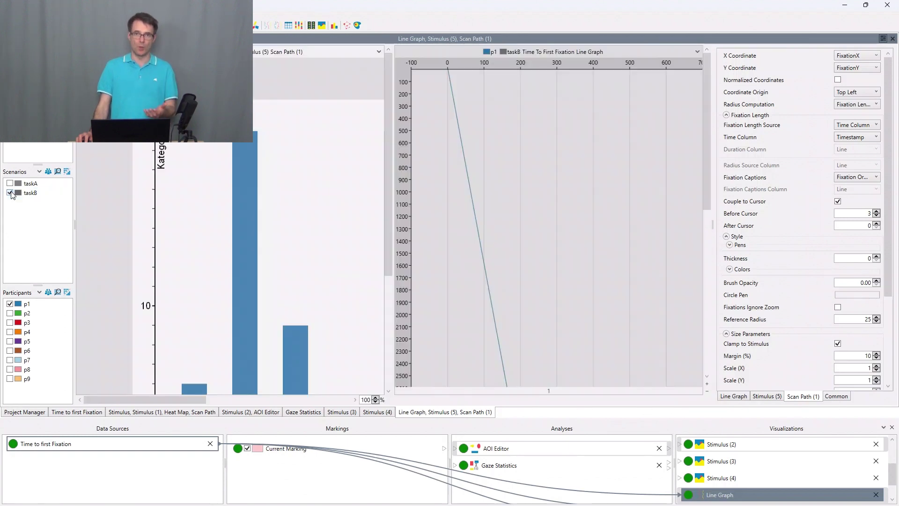
pyautogui.click(11, 192)
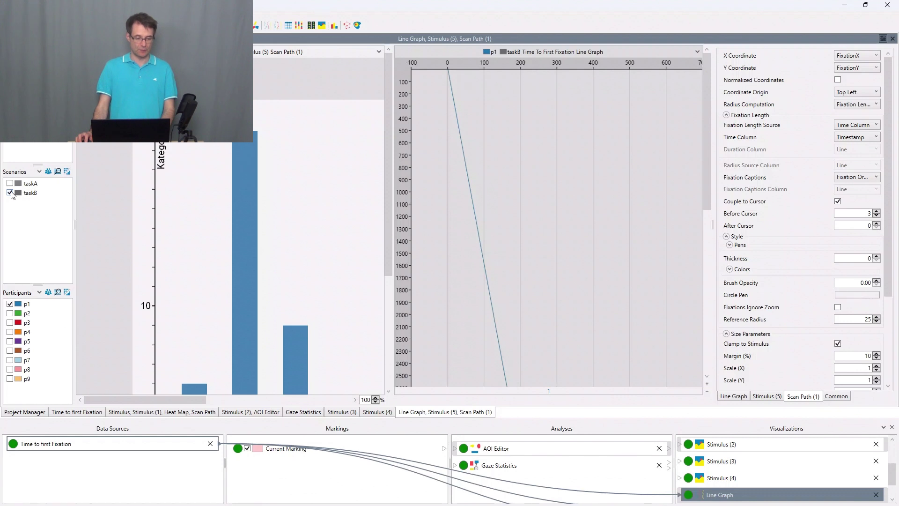
pyautogui.click(67, 291)
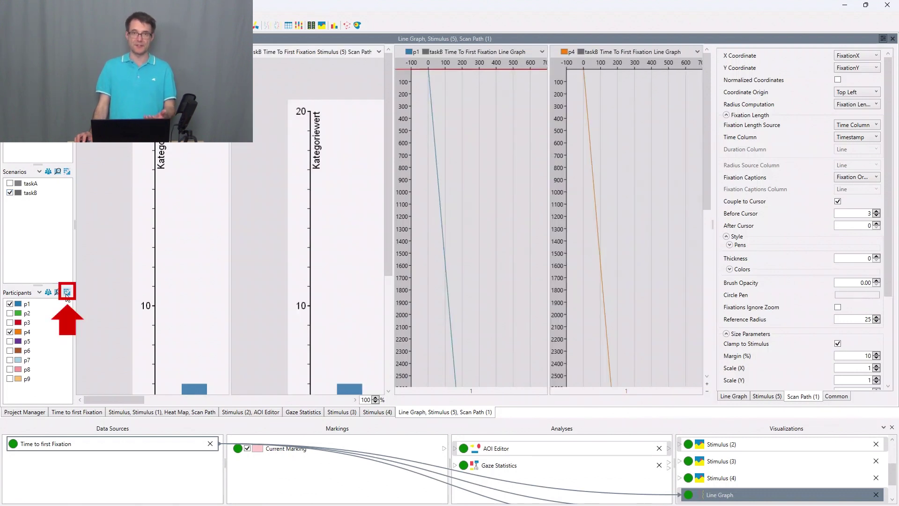
pyautogui.click(67, 291)
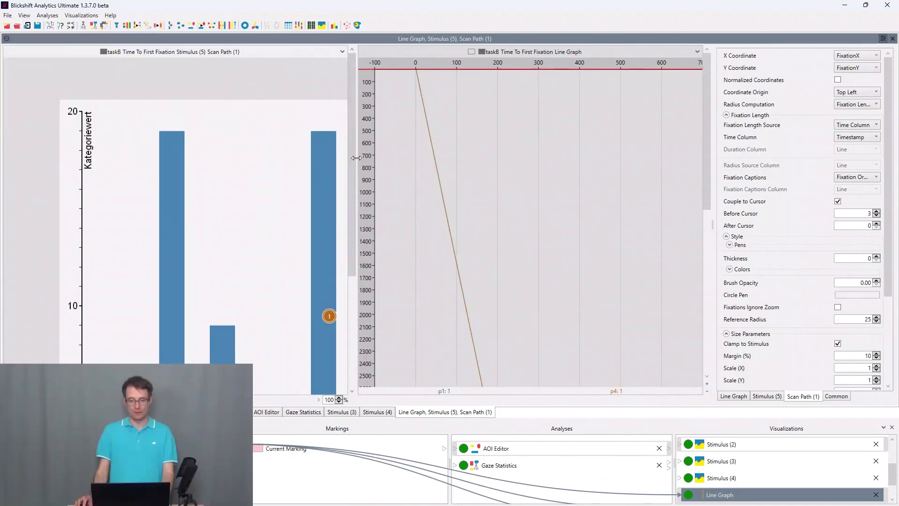
# Widen the chart, step playback between first and second fixations, then return to Gaze Statistics
pyautogui.moveTo(356, 161); pyautogui.dragTo(633, 161)
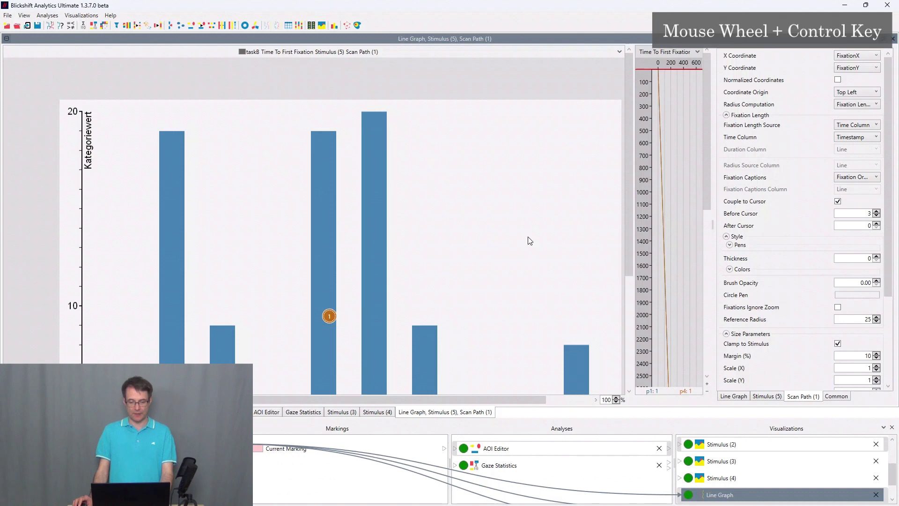
pyautogui.keyDown('ctrl'); pyautogui.scroll(-4, 527, 237); pyautogui.keyUp('ctrl')
pyautogui.click(671, 87)
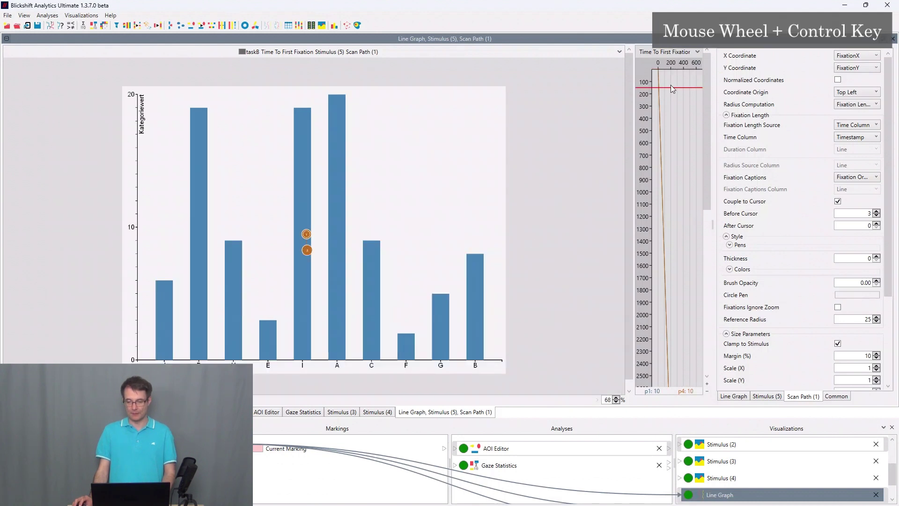
pyautogui.click(672, 72)
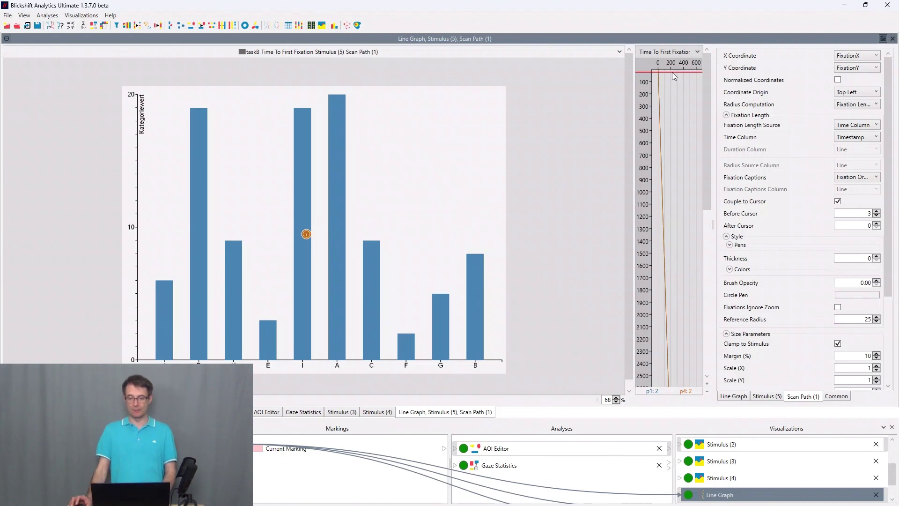
pyautogui.click(673, 84)
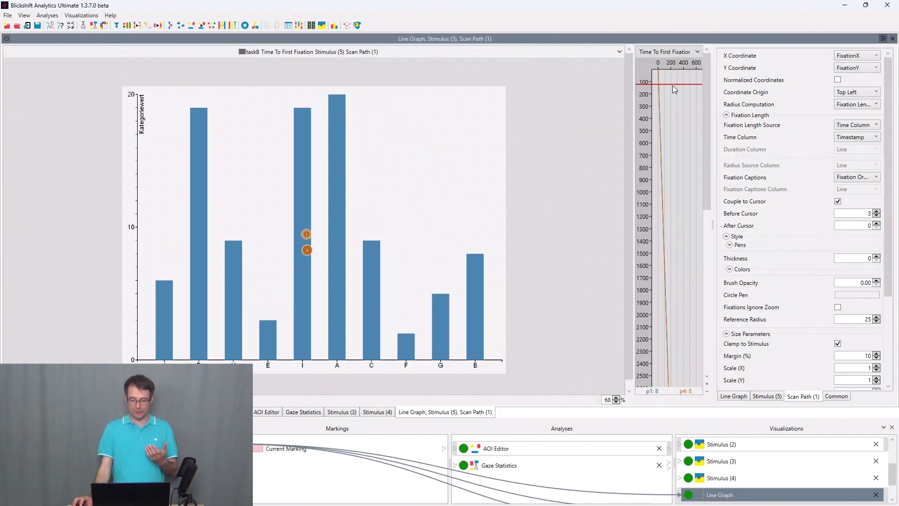
pyautogui.click(557, 464)
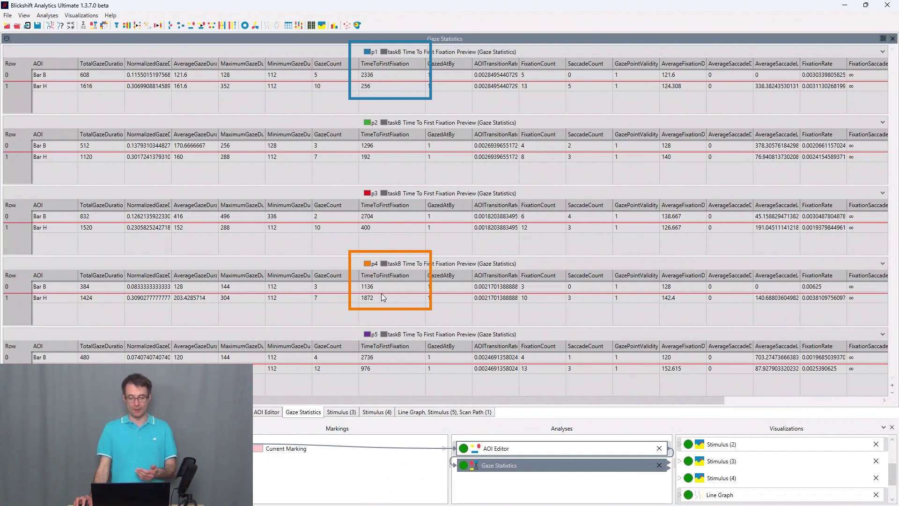
pyautogui.click(742, 495)
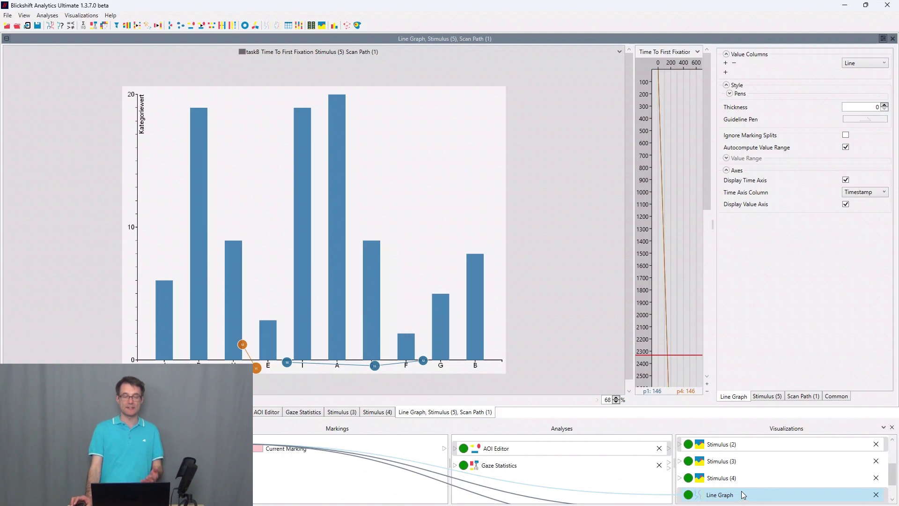
pyautogui.click(687, 77)
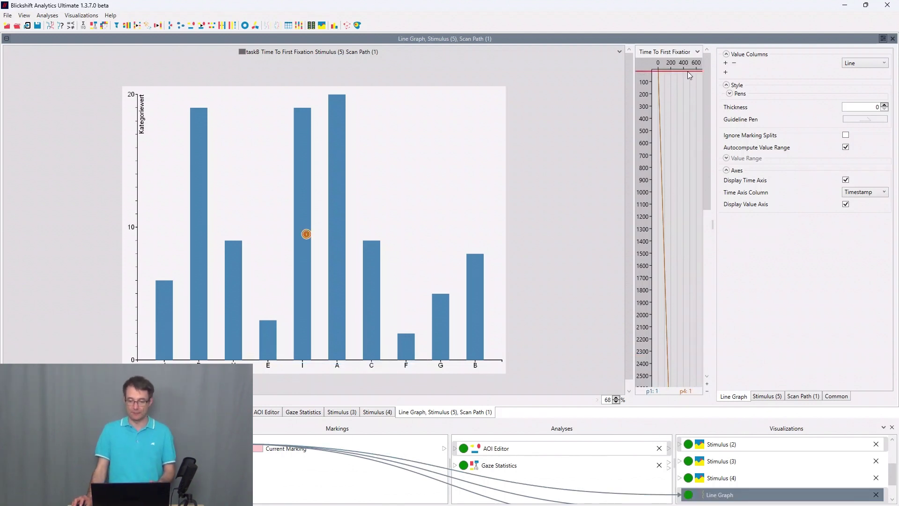
pyautogui.click(687, 71)
pyautogui.moveTo(688, 72); pyautogui.dragTo(685, 150)
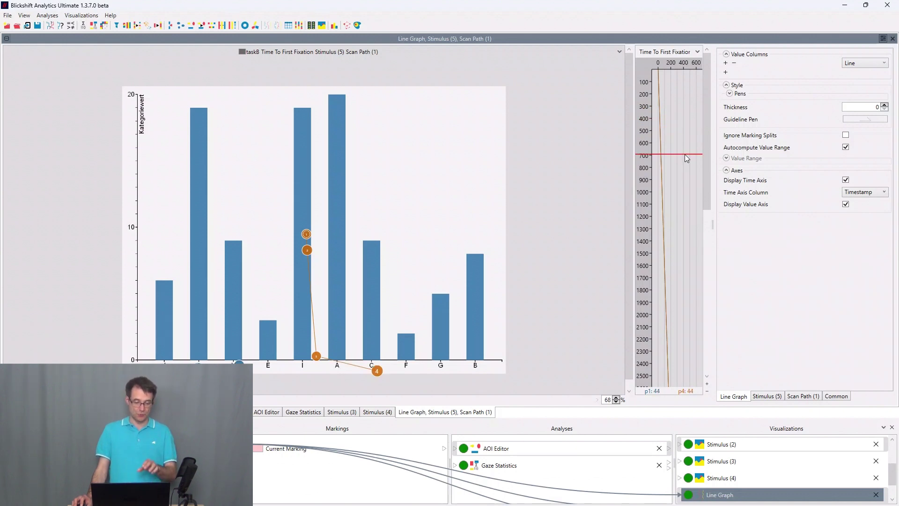
pyautogui.moveTo(685, 153); pyautogui.dragTo(668, 239)
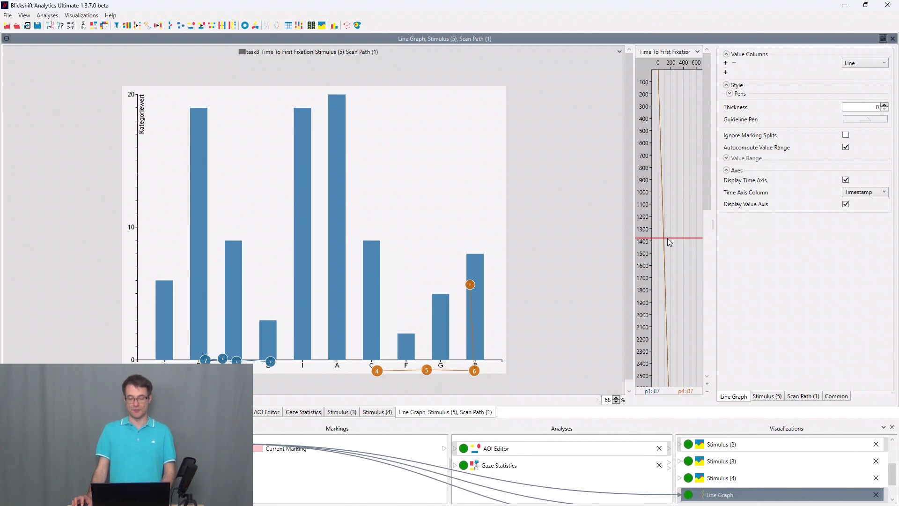
pyautogui.moveTo(667, 238); pyautogui.dragTo(671, 254)
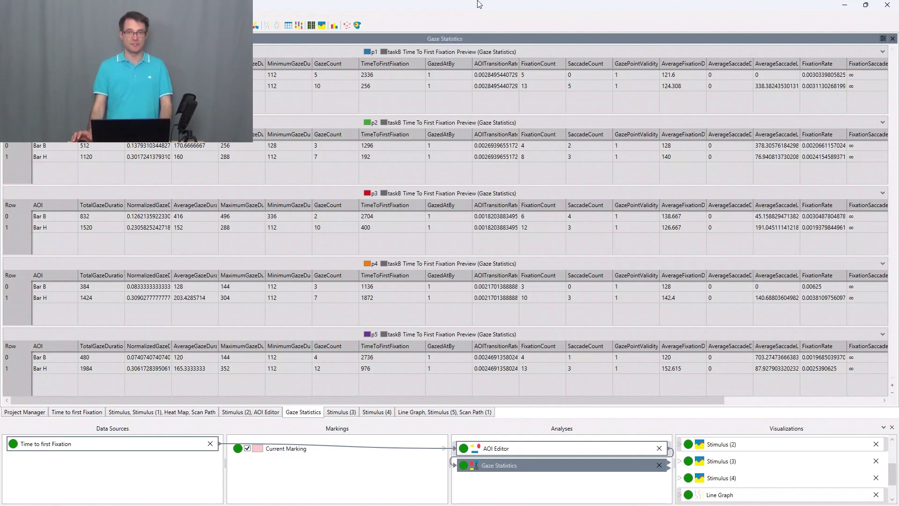
# Add a Diagram visualization to the Gaze Statistics analysis
pyautogui.click(381, 288)
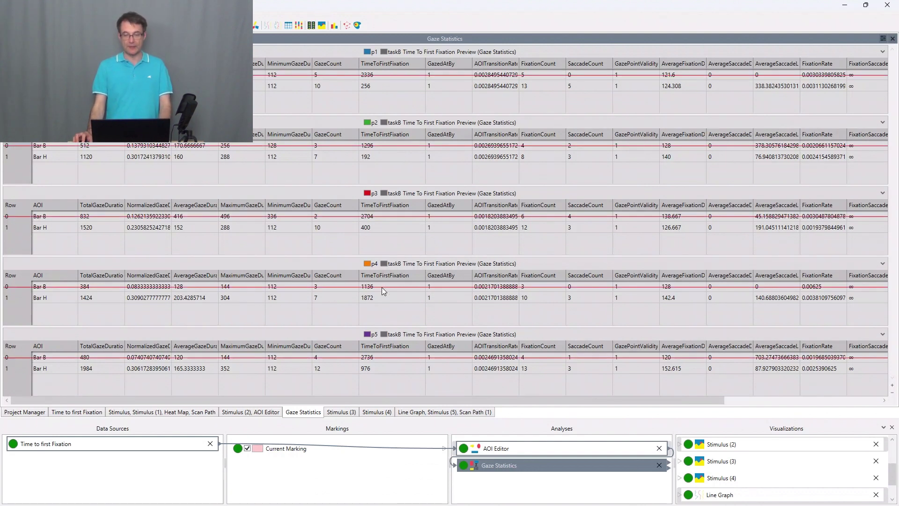
pyautogui.click(381, 288)
pyautogui.click(528, 469)
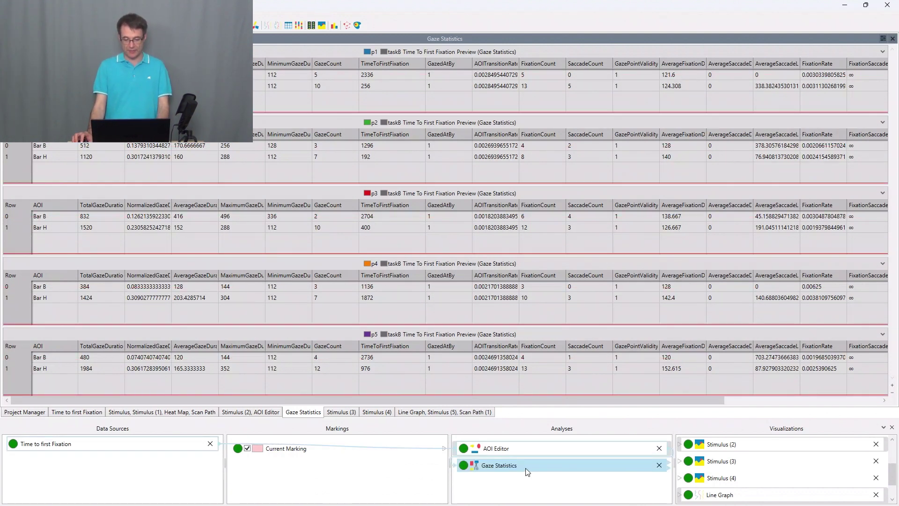
pyautogui.click(527, 472)
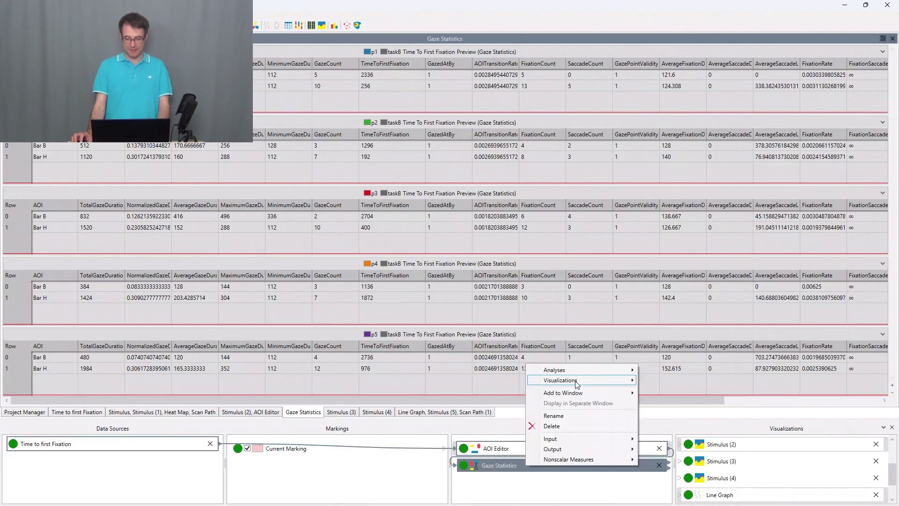
pyautogui.moveTo(577, 383)
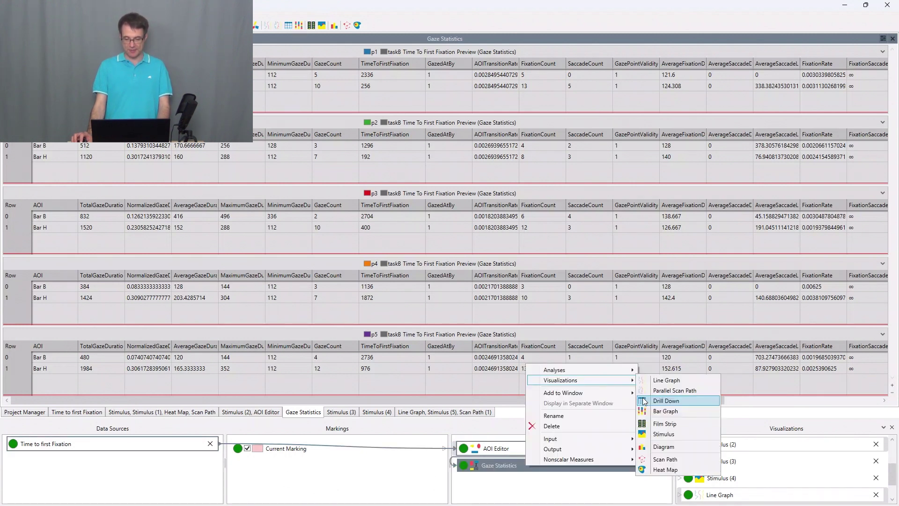
pyautogui.click(671, 448)
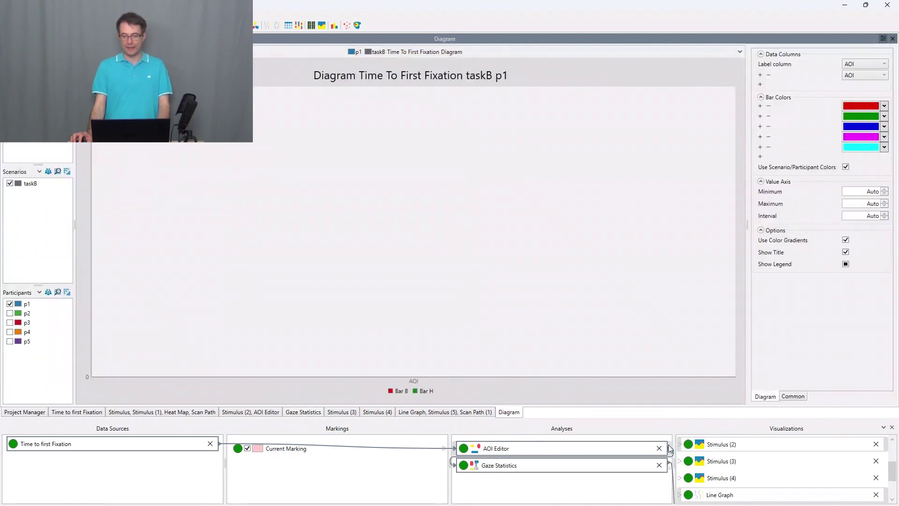
# Chart TimeToFirstFixation for all participants p1–p5 merged into one diagram
pyautogui.click(866, 75)
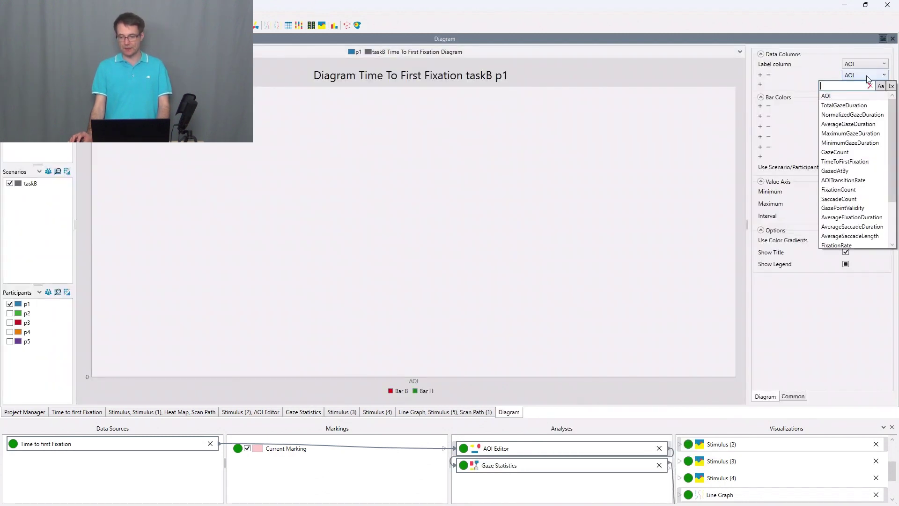
pyautogui.click(849, 163)
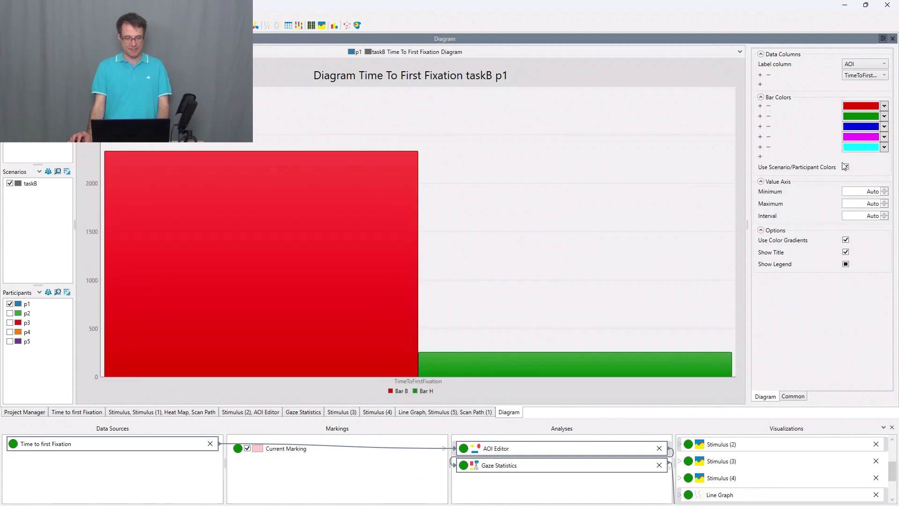
pyautogui.rightClick(52, 310)
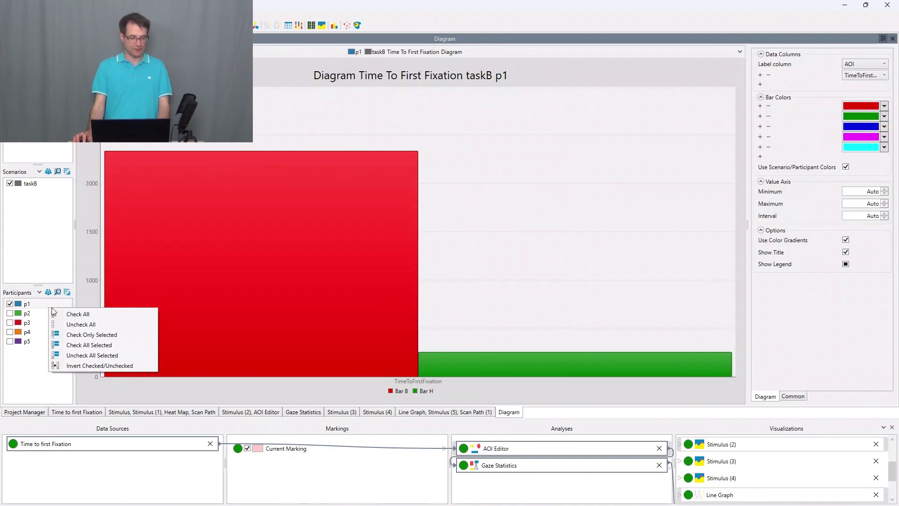
pyautogui.click(52, 311)
pyautogui.click(67, 292)
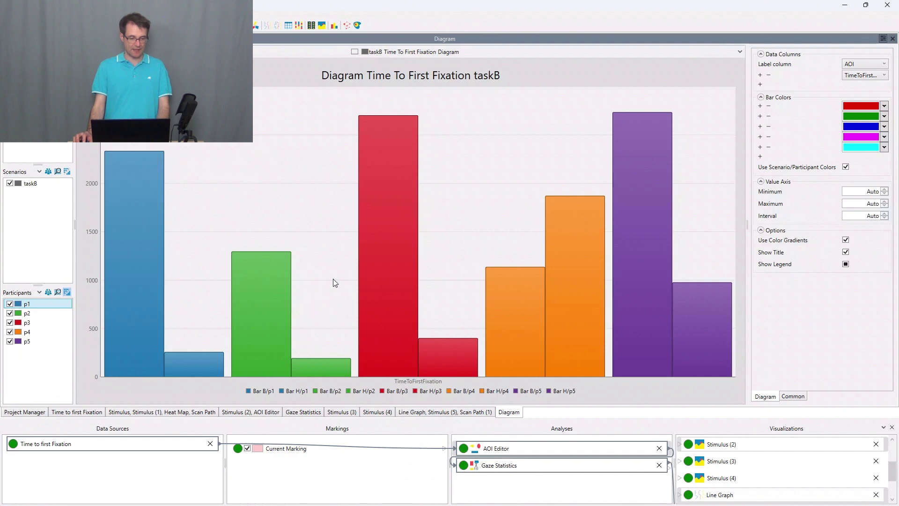
# Read the tooltip values of individual Bar B and Bar H bars in the diagram
pyautogui.moveTo(390, 270)
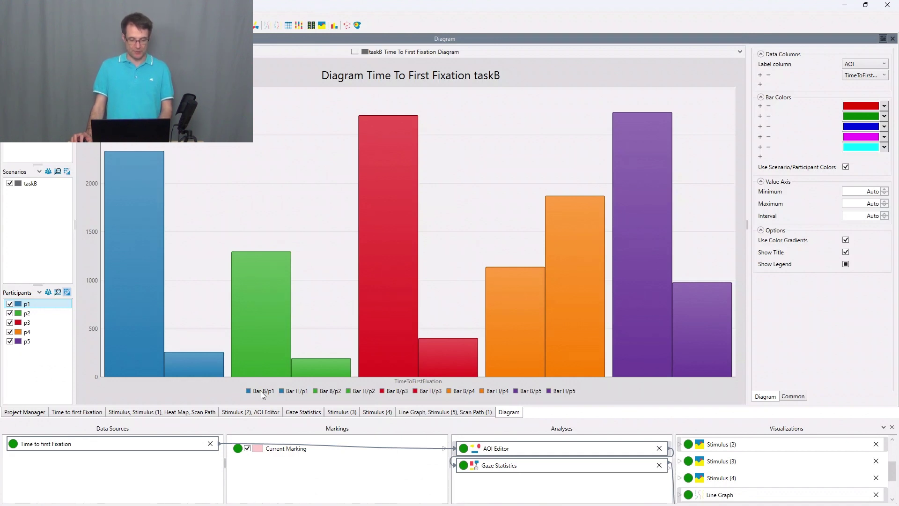
pyautogui.moveTo(710, 353)
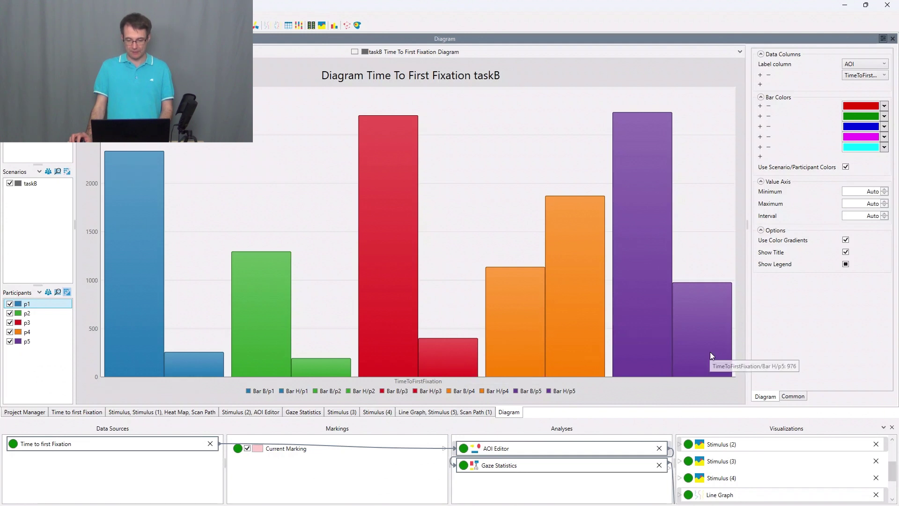
pyautogui.moveTo(558, 353)
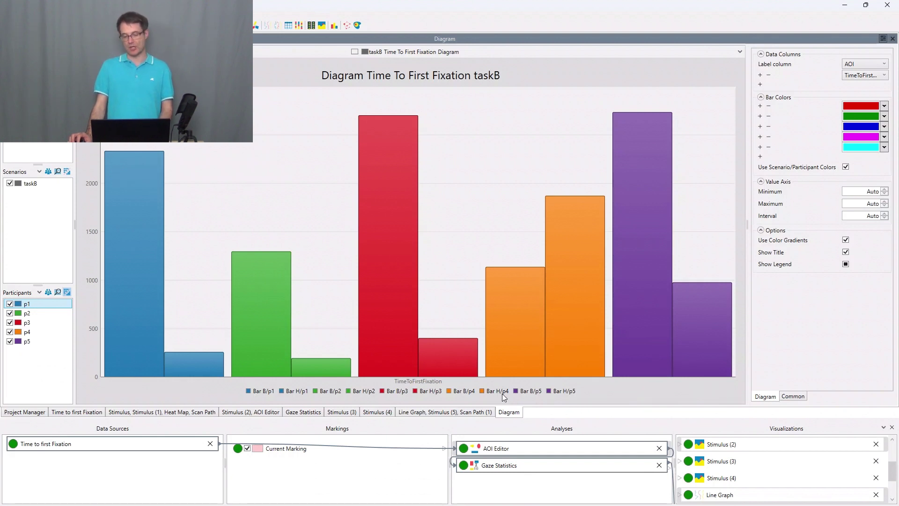
pyautogui.moveTo(574, 217)
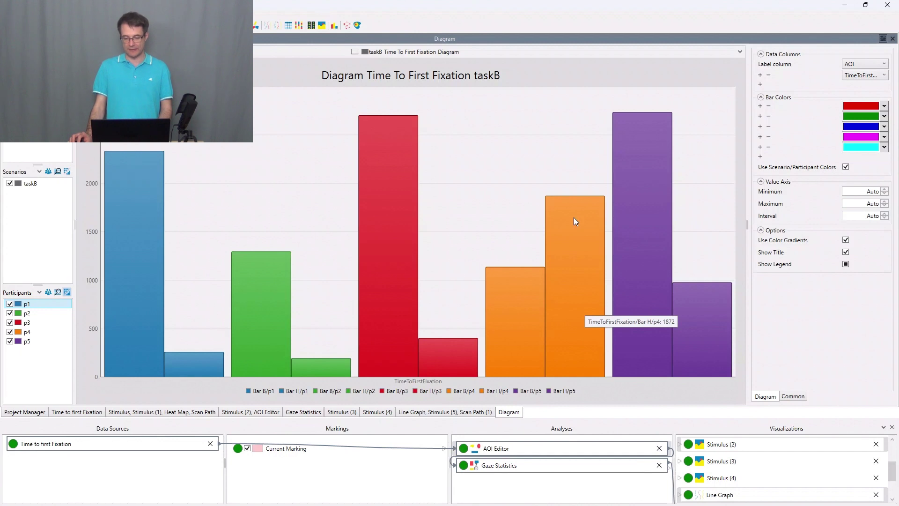
pyautogui.moveTo(519, 302)
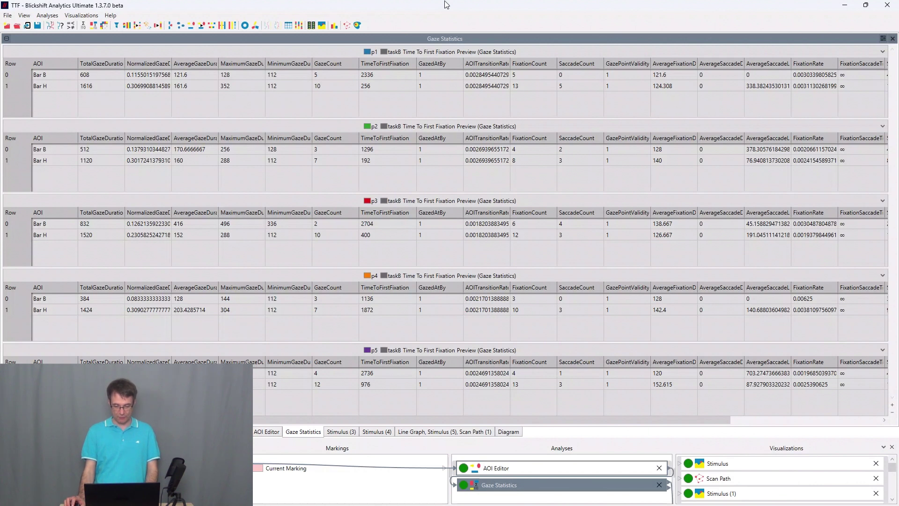
# Export the Gaze Statistics output to the file D:\ttf.csv
pyautogui.rightClick(538, 487)
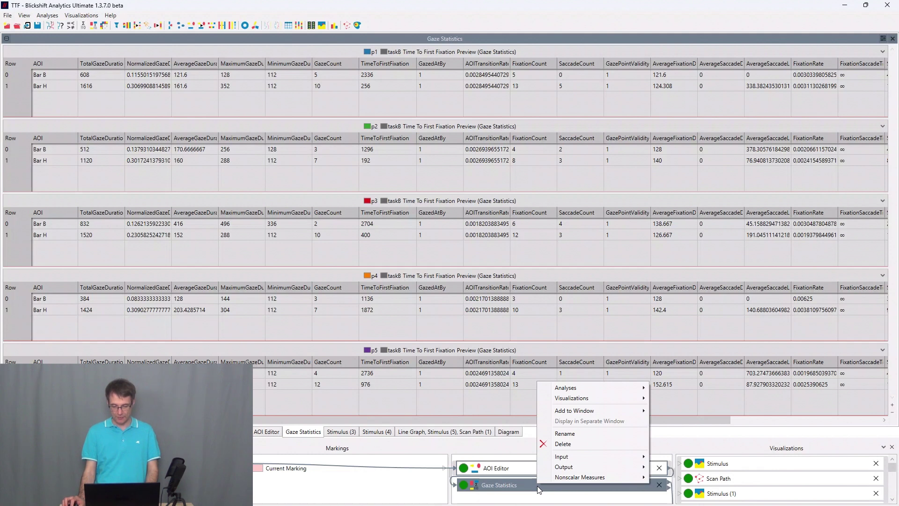
pyautogui.moveTo(609, 467)
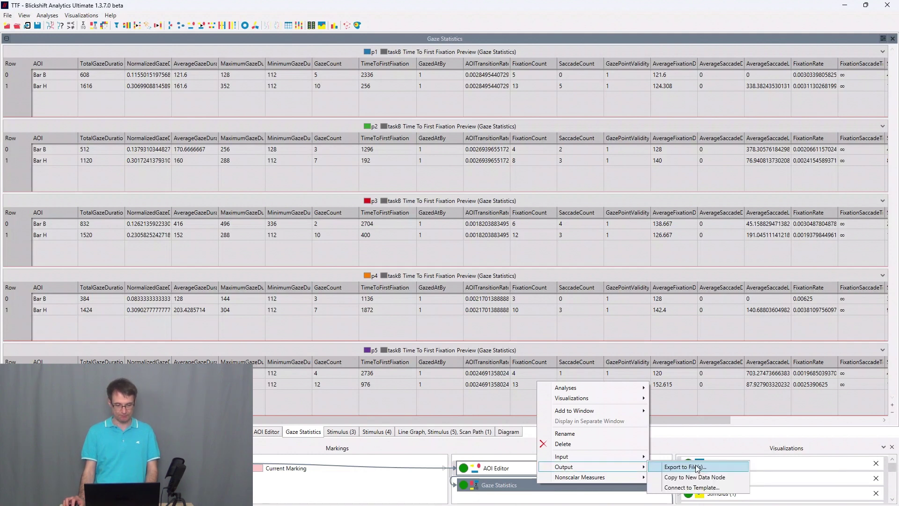
pyautogui.click(686, 467)
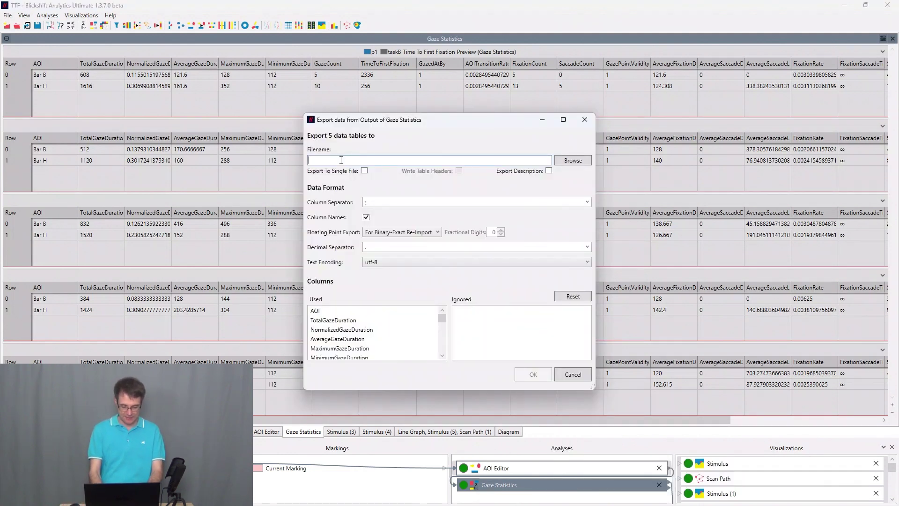
pyautogui.write('D:\\ttf')
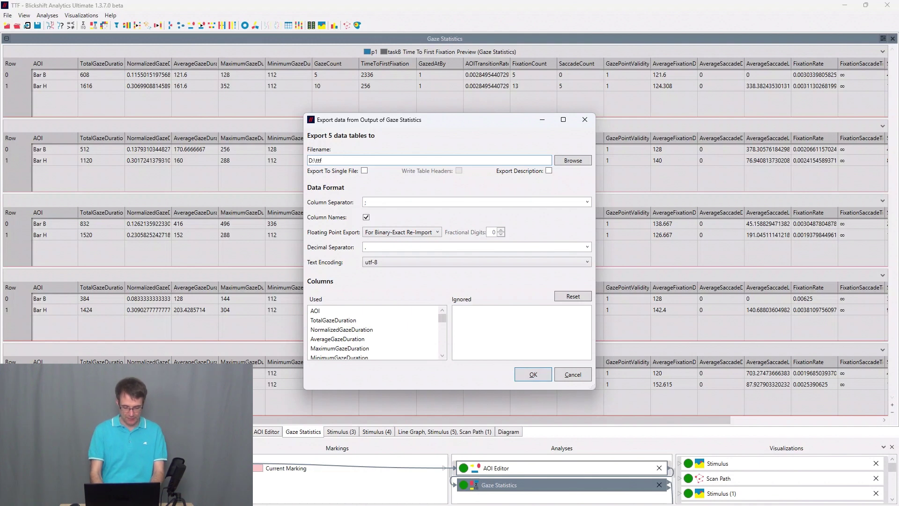
pyautogui.write('.csv')
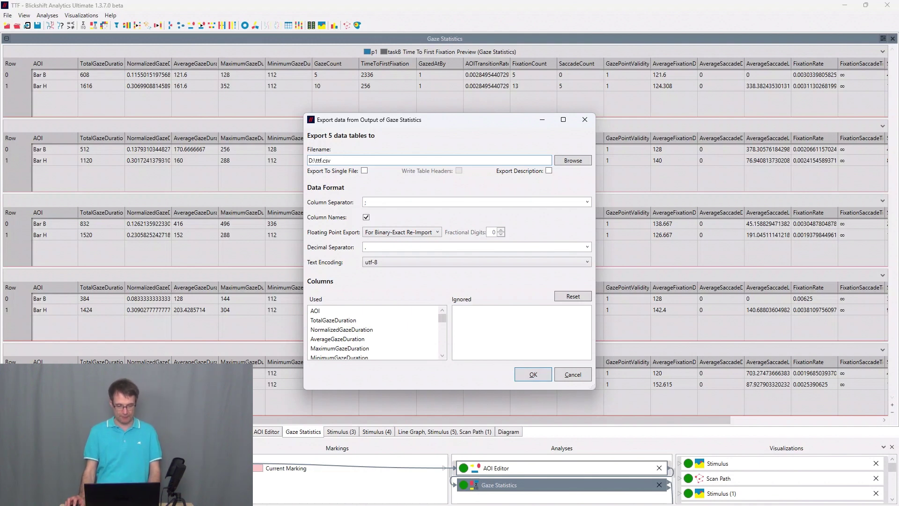
# Keep only AOI and TimeToFirstFixation columns, export into a single file, and confirm
pyautogui.click(328, 312)
pyautogui.hotkey('ctrl', 'a')
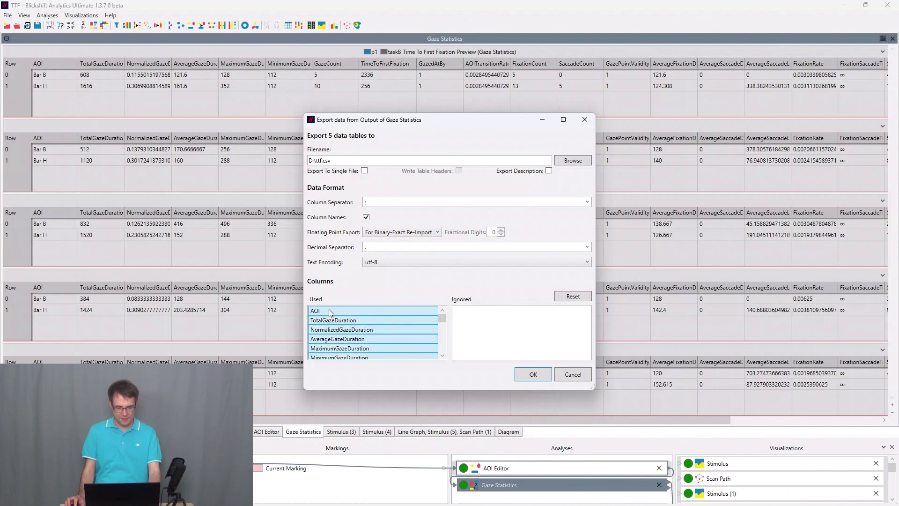
pyautogui.moveTo(328, 309); pyautogui.dragTo(421, 309)
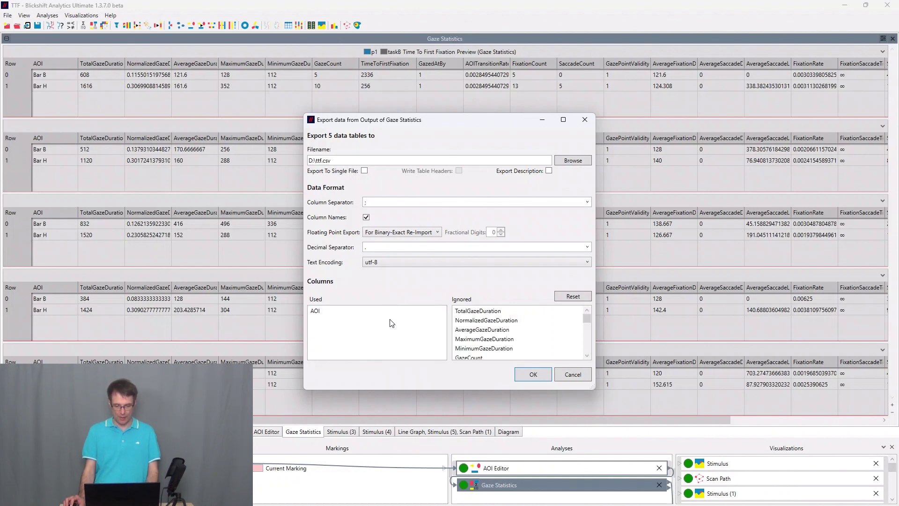
pyautogui.scroll(-1, 496, 344)
pyautogui.moveTo(484, 344); pyautogui.dragTo(388, 336)
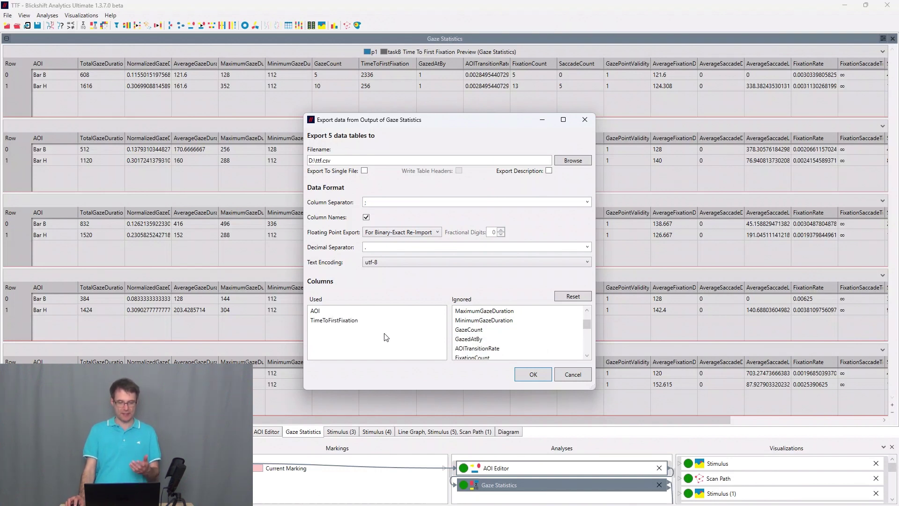
pyautogui.click(364, 172)
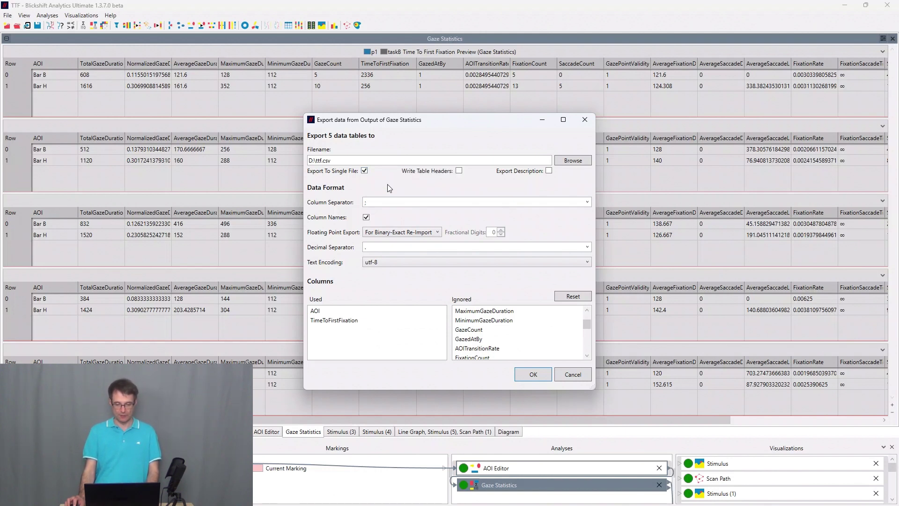
pyautogui.click(538, 377)
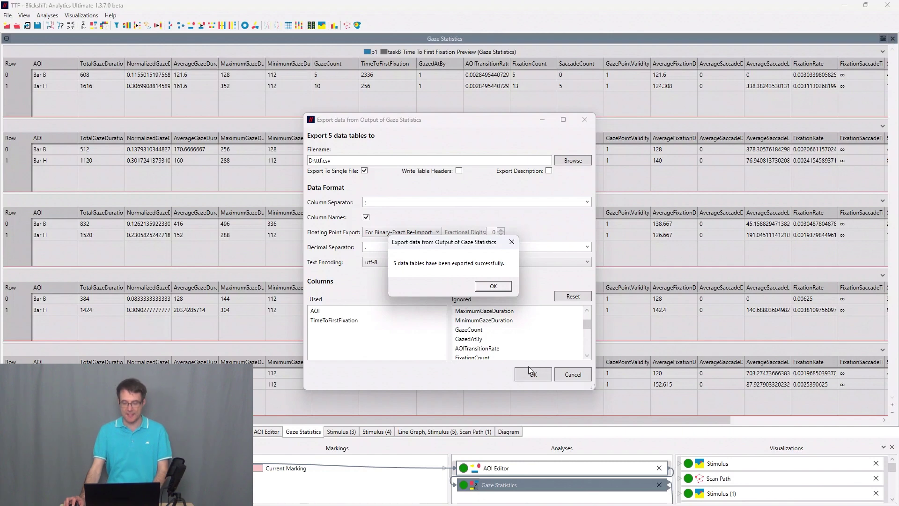
pyautogui.click(506, 286)
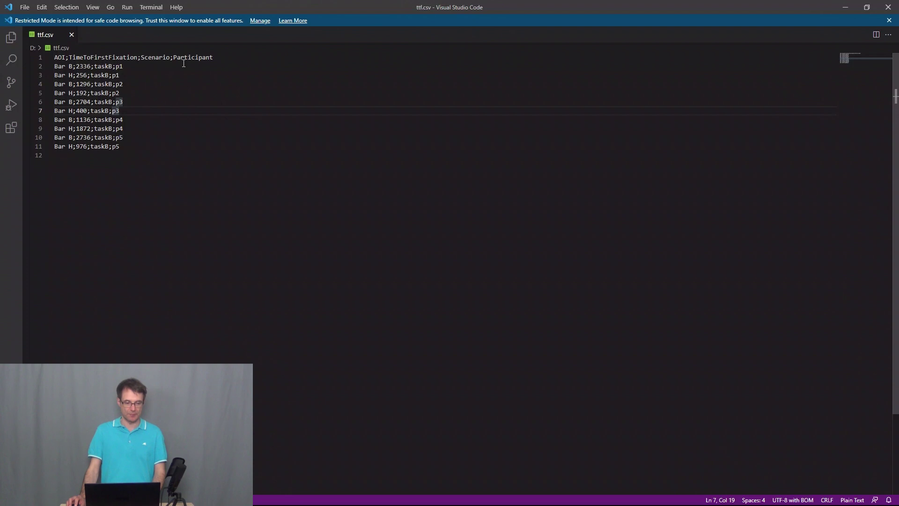
# Select p1's Bar B and Bar H rows in ttf.csv and highlight the value 2336
pyautogui.moveTo(197, 73); pyautogui.dragTo(29, 66)
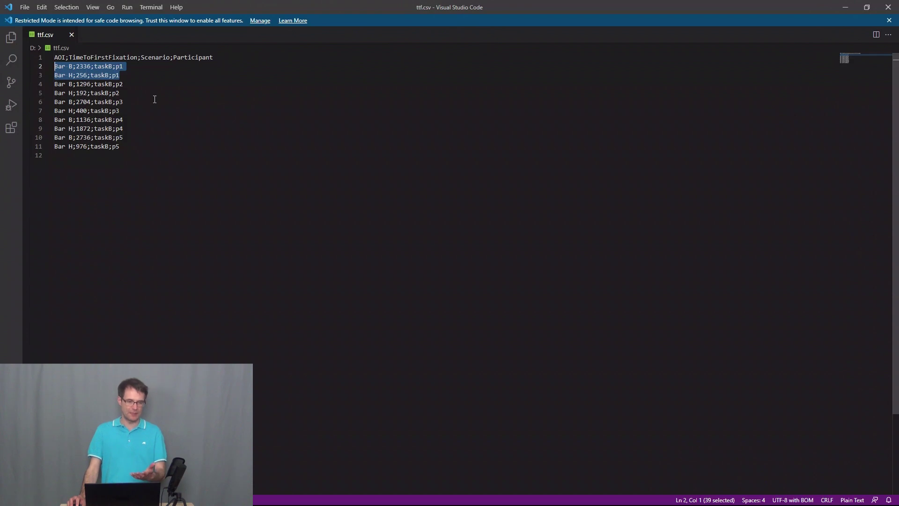
pyautogui.doubleClick(83, 66)
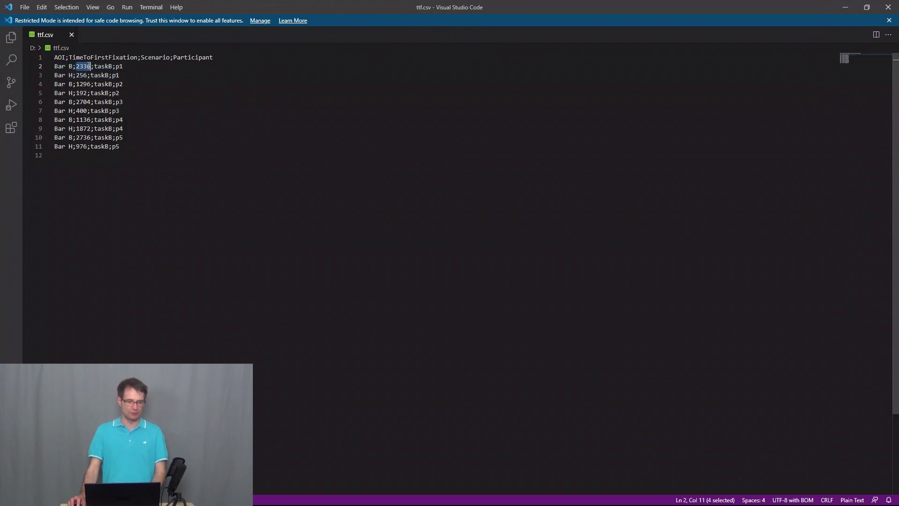